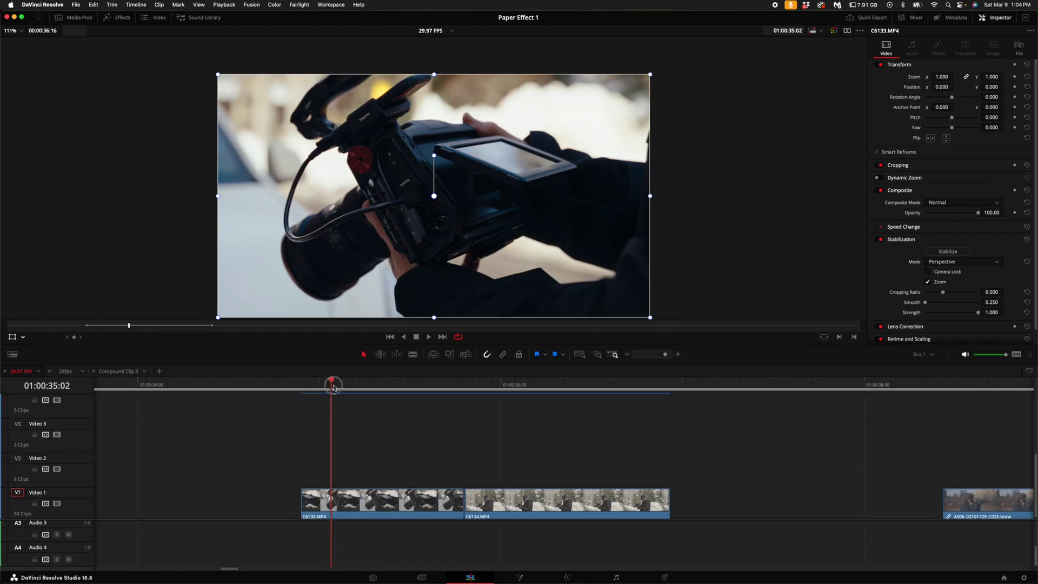
Copy clip C6134.MP4 onto Video 2 at the second shot and freeze it on one frame.
left_click_drag(333, 387, 465, 385)
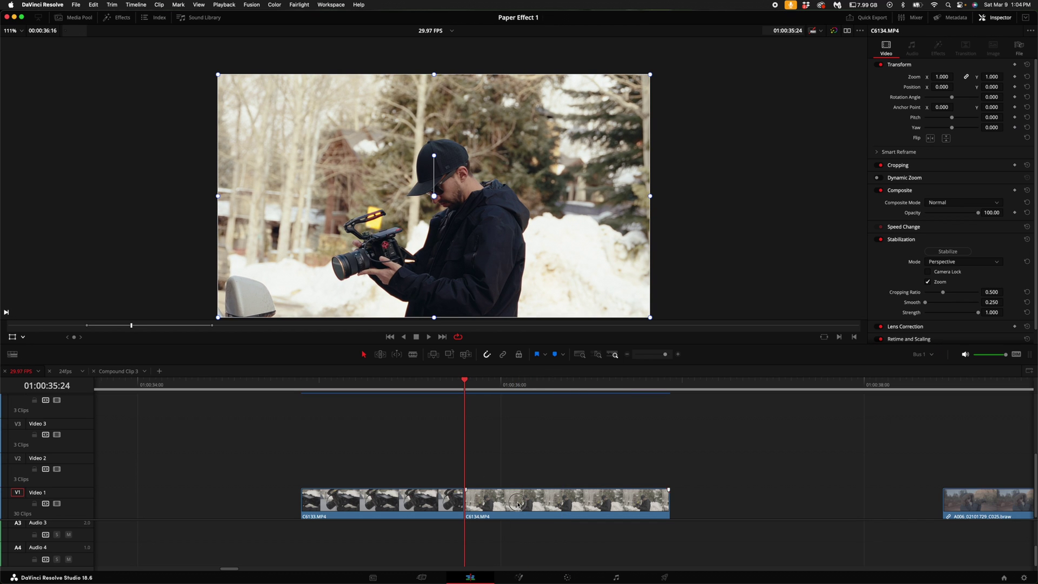
left_click_drag(515, 502, 516, 468)
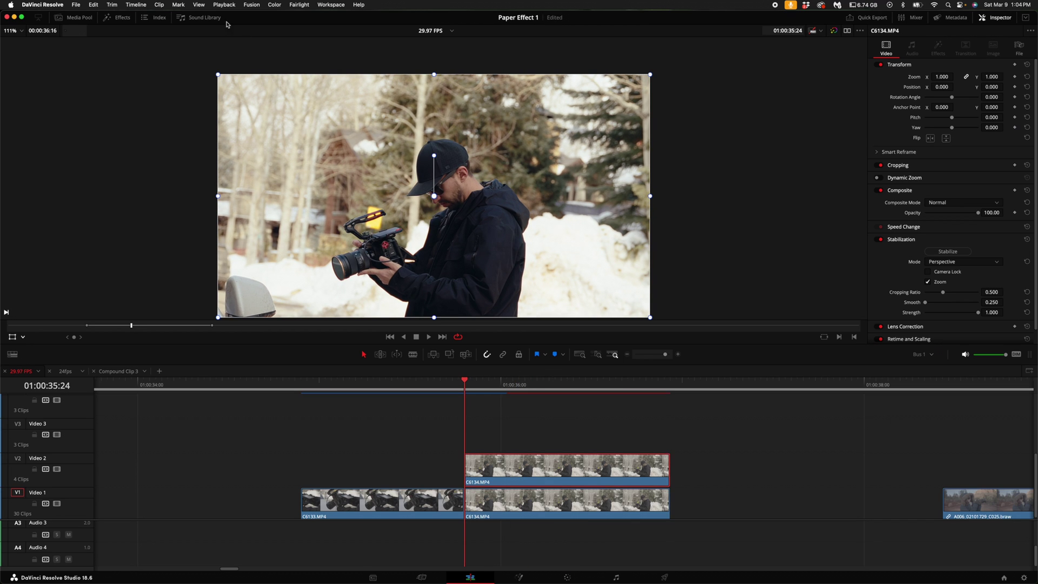
left_click(160, 4)
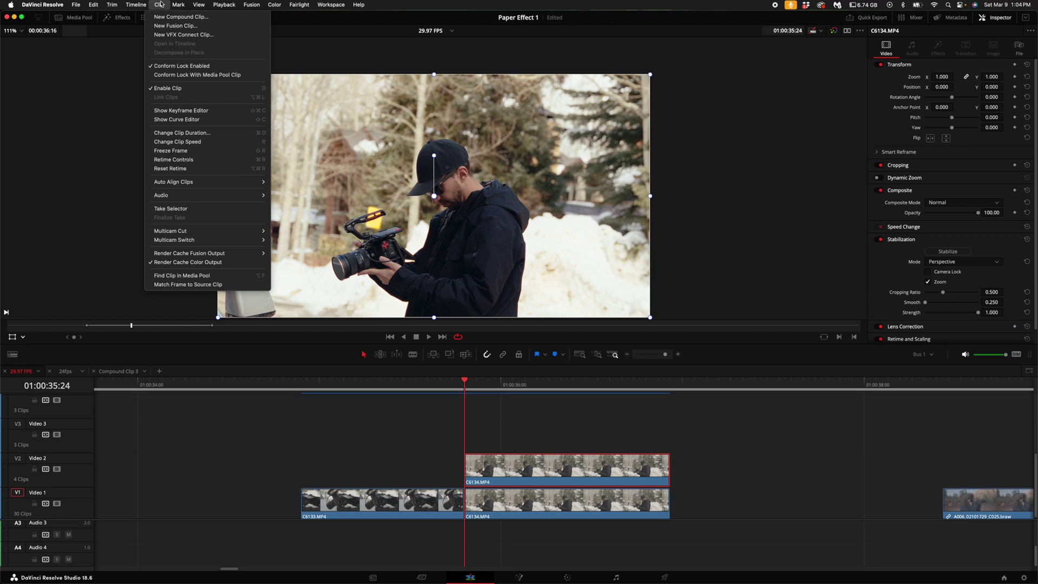
left_click(199, 150)
Convert the frozen copy into Fusion Clip 7 and open it on the Fusion page.
right_click(508, 466)
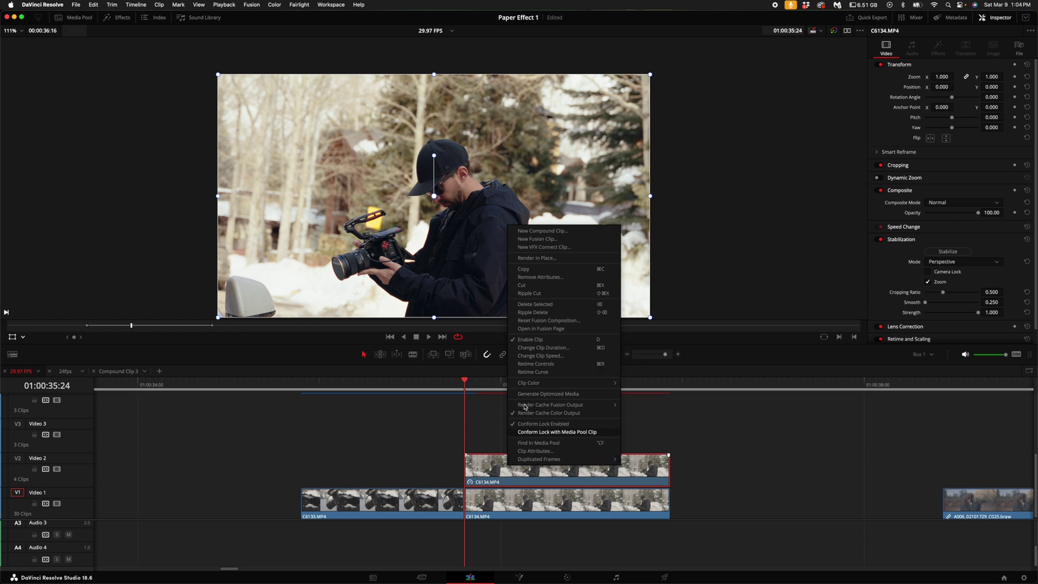
left_click(533, 240)
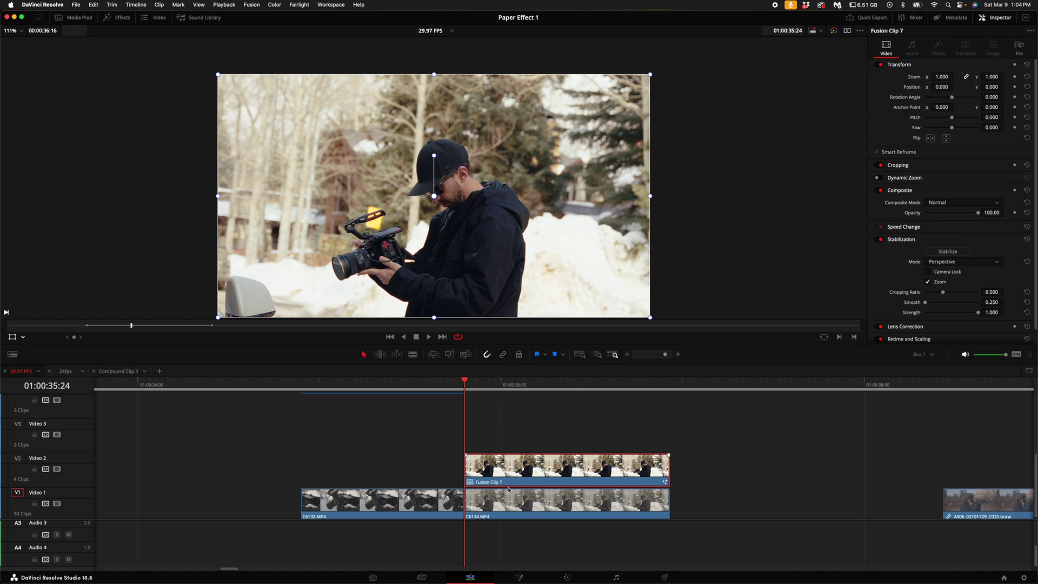
left_click(519, 578)
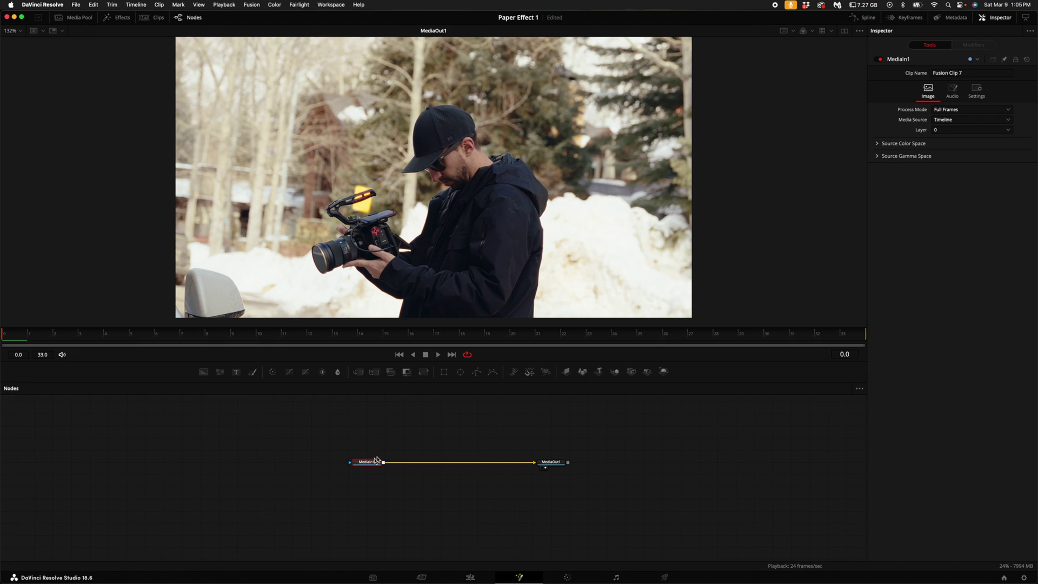
Add a Polygon1 mask node left of MediaIn1 with Invert enabled.
left_click(475, 373)
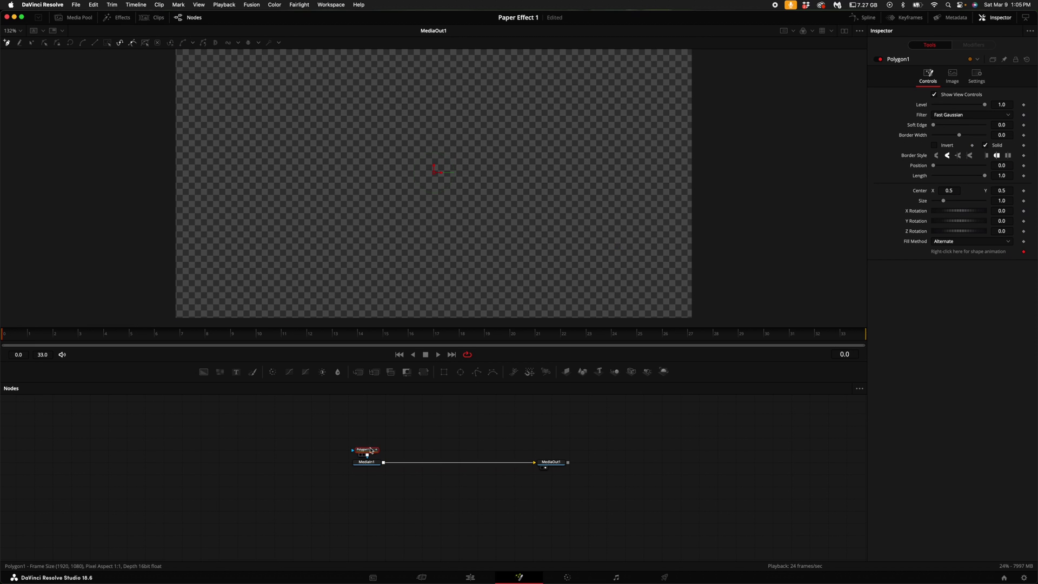
left_click_drag(368, 452, 306, 468)
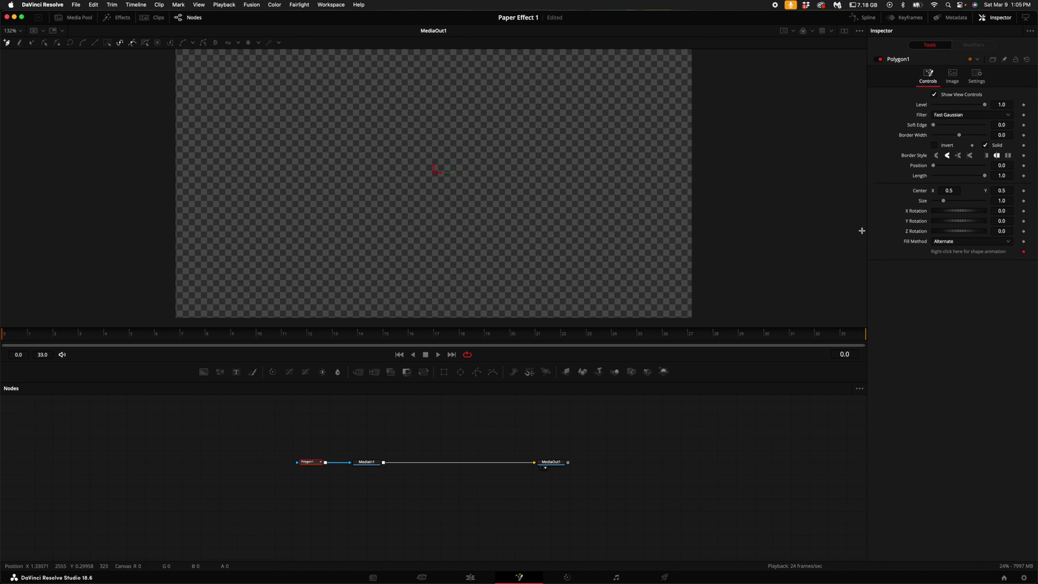
left_click(934, 146)
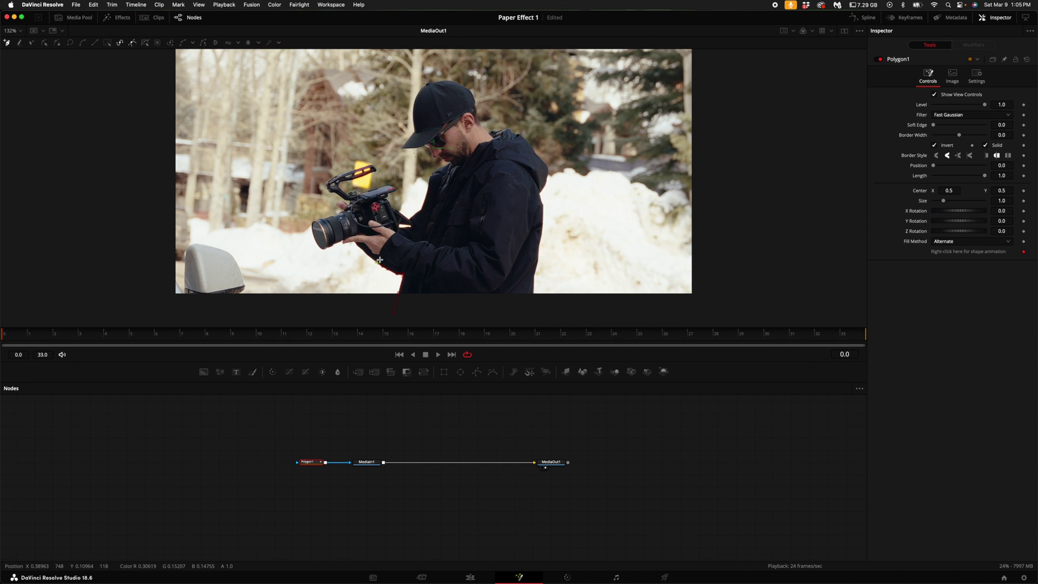
Draw a closed zigzag torn-edge polygon with a tall peak, then turn Invert off.
left_click(428, 231)
left_click(465, 229)
left_click(479, 257)
left_click(510, 232)
left_click(522, 255)
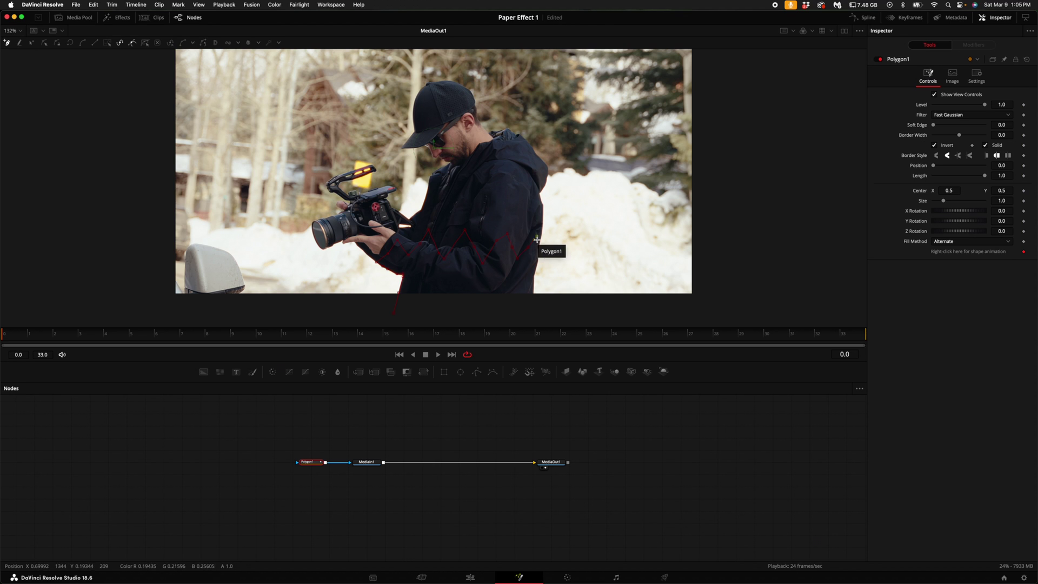
left_click(536, 237)
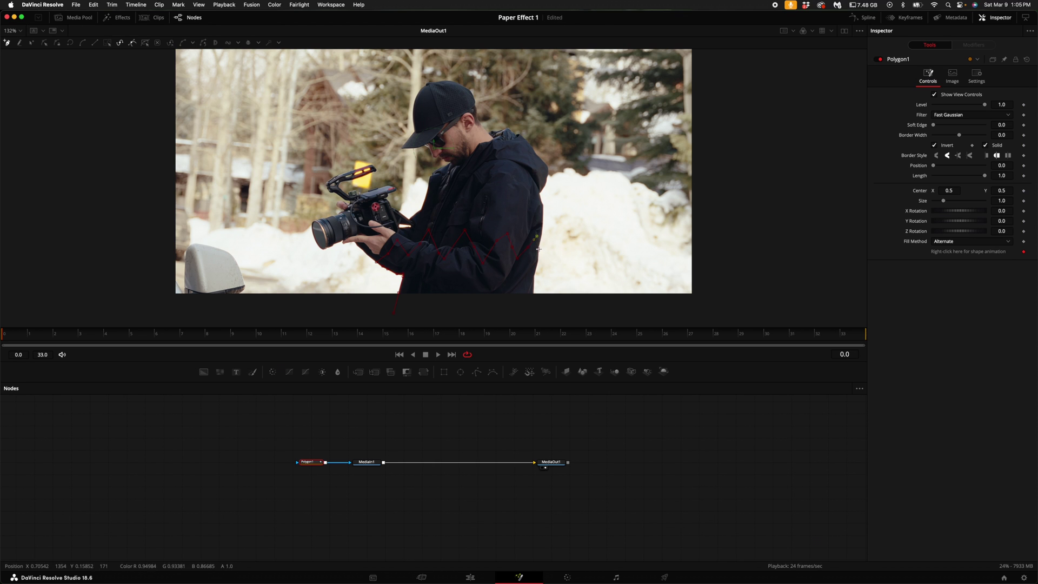
left_click(534, 282)
left_click(540, 309)
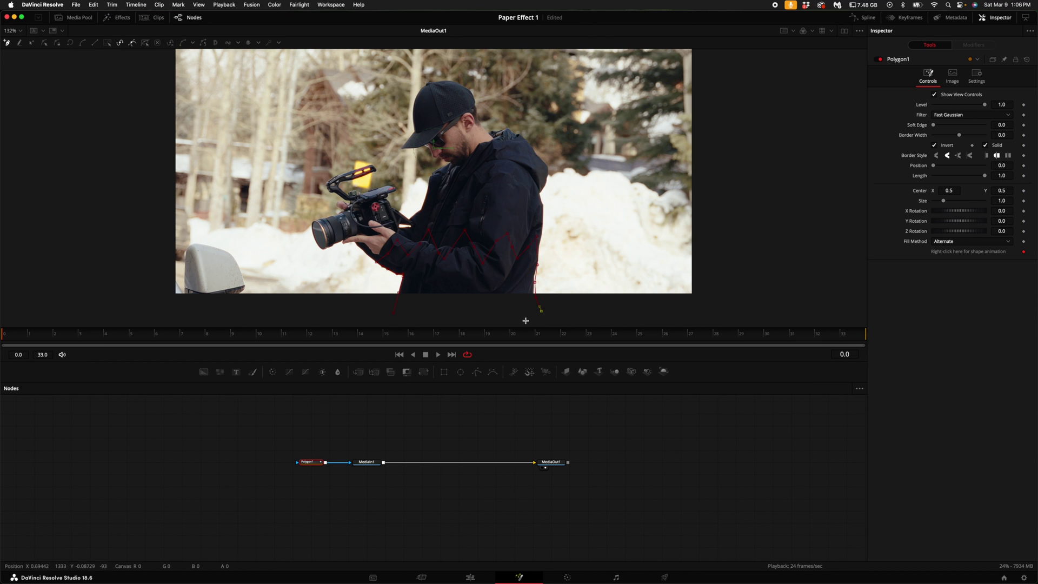
left_click(394, 314)
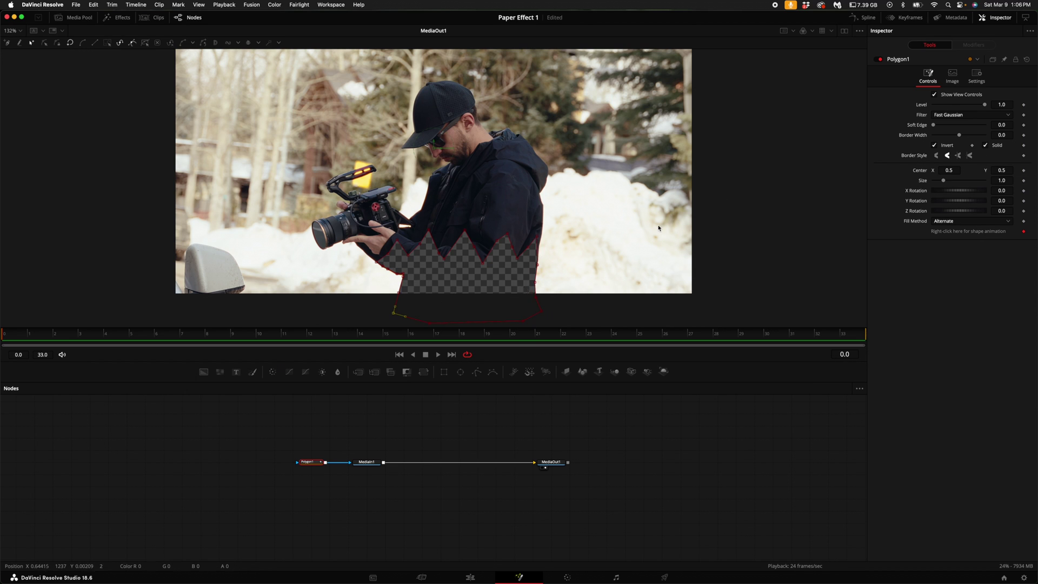
left_click_drag(484, 257, 496, 207)
left_click(935, 145)
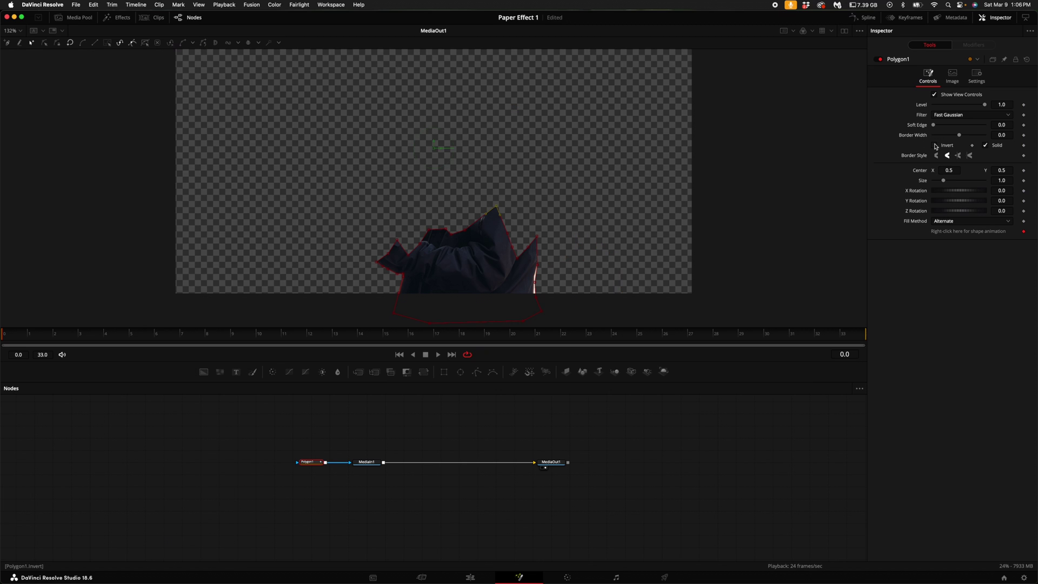
Add the 'paper' Paper Edge template after MediaIn1, with border 0.0057 and higher edge contrast.
left_click(416, 458)
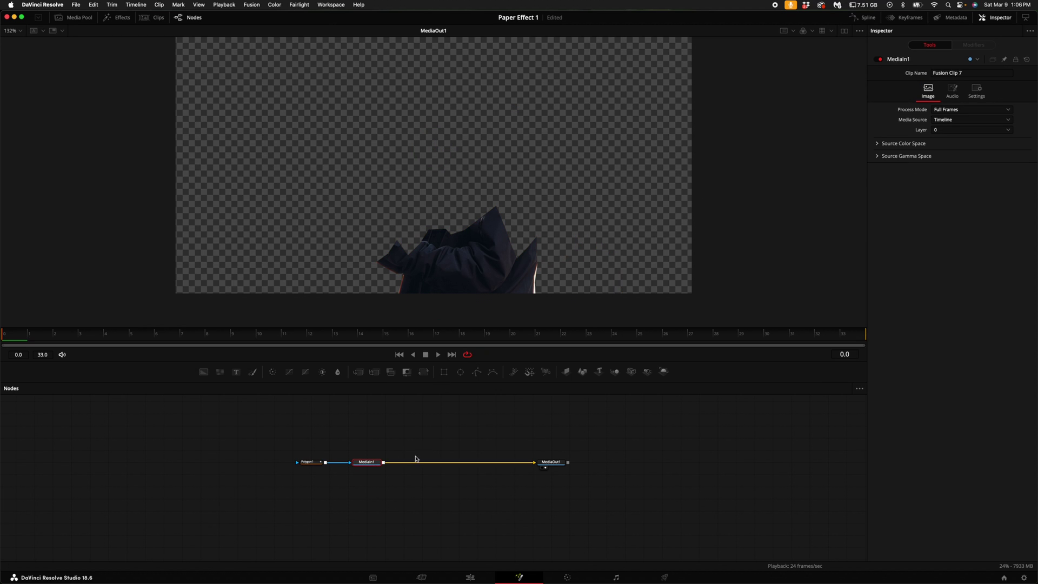
left_click(117, 19)
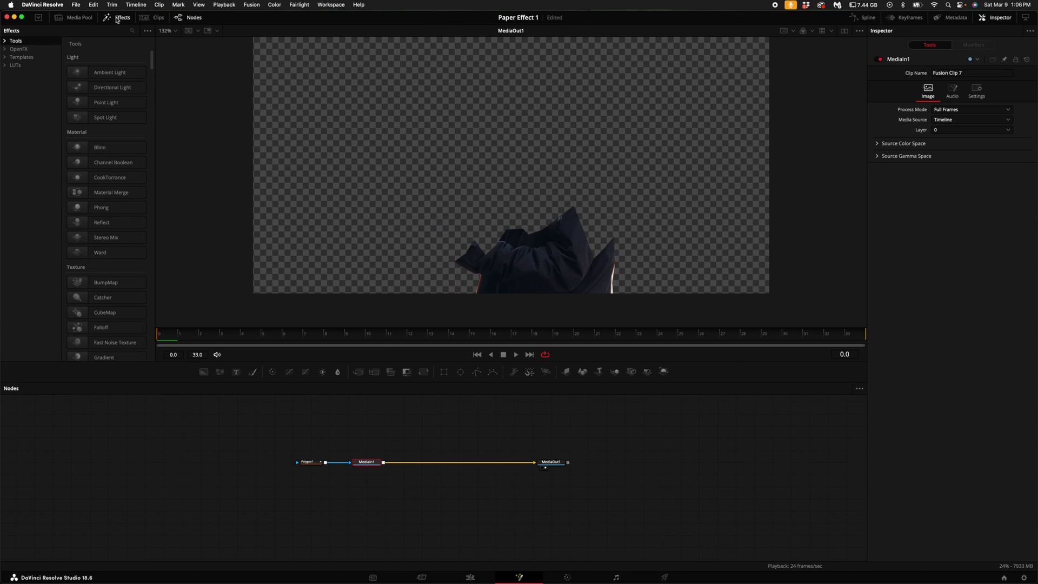
left_click(24, 57)
left_click(63, 31)
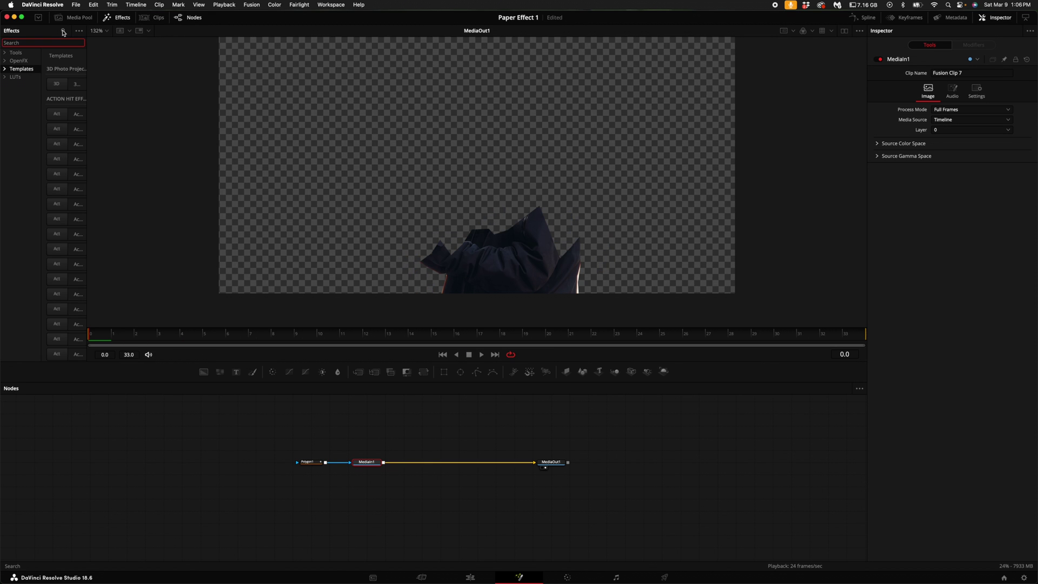
type("paper")
left_click_drag(107, 85, 427, 463)
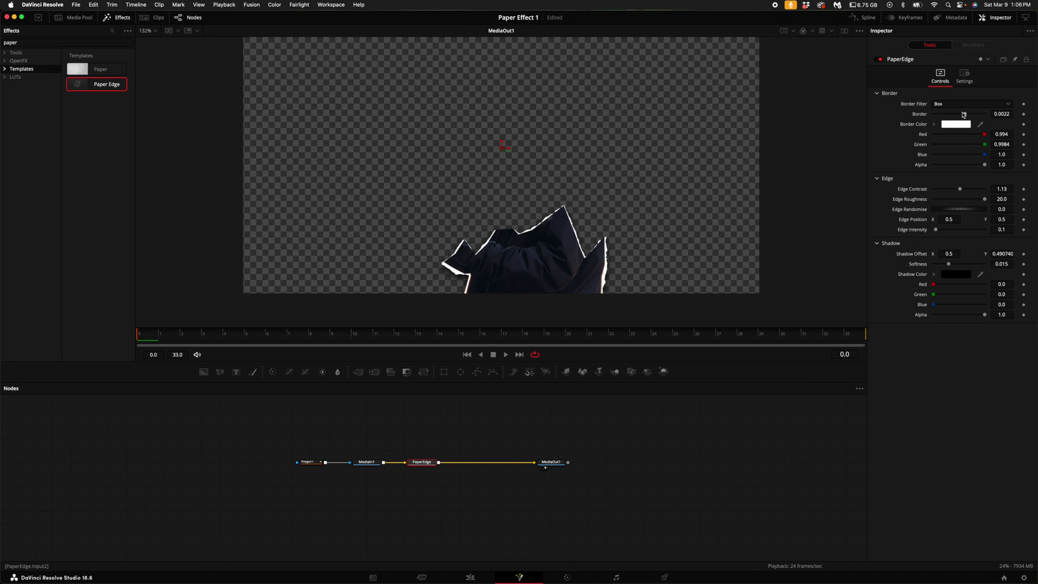
left_click_drag(963, 115, 973, 114)
left_click_drag(959, 188, 967, 191)
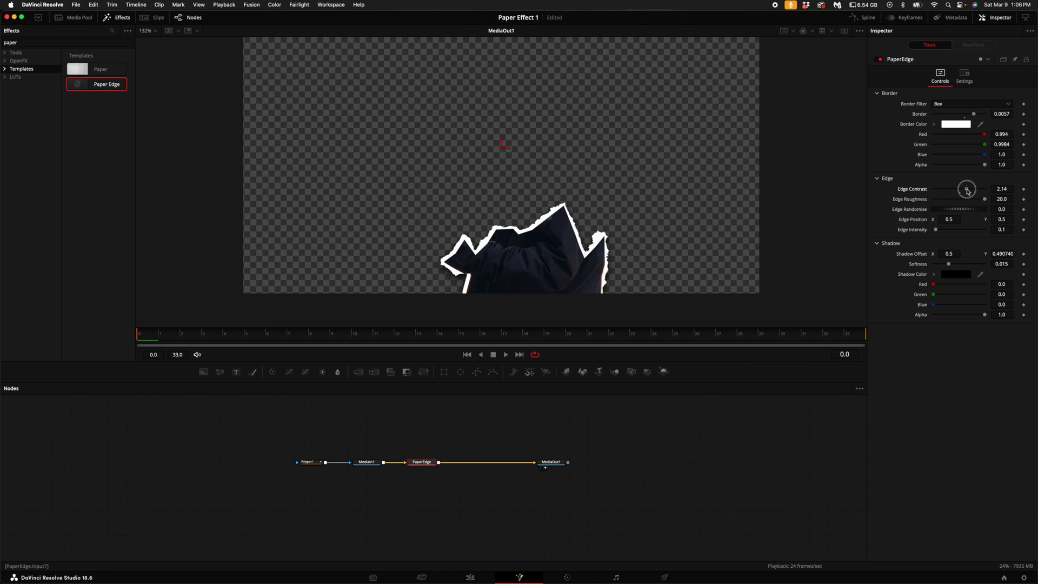
Insert a Merge node after PaperEdge and bring the Paper Background clip into the node graph.
left_click_drag(551, 462, 606, 462)
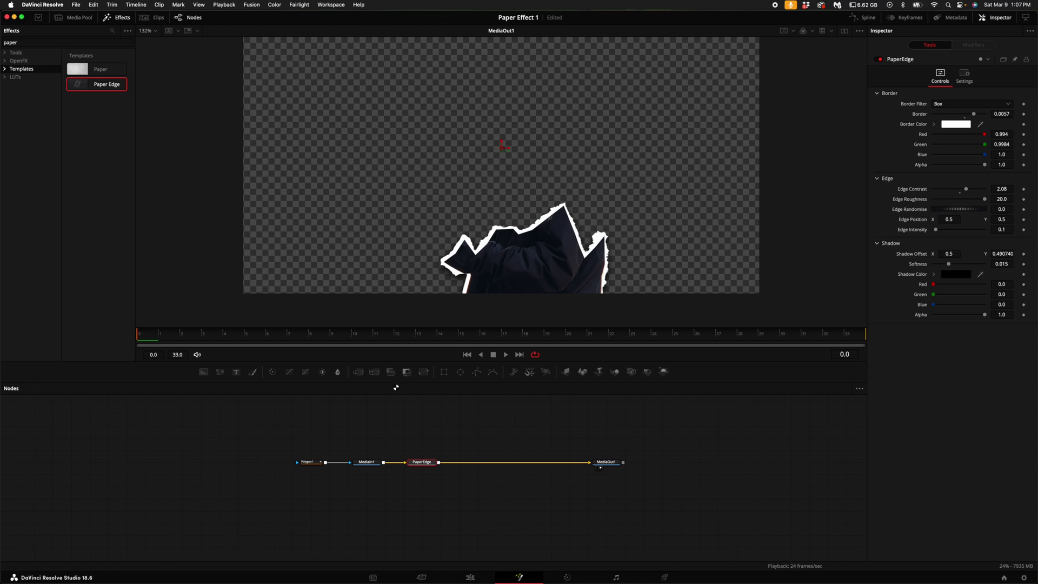
left_click(358, 371)
left_click(73, 18)
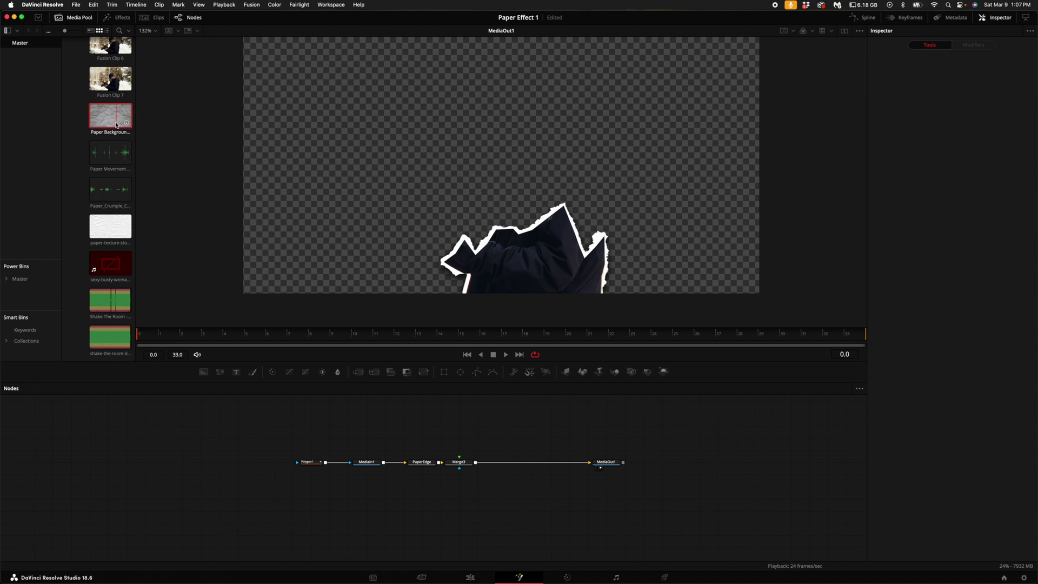
left_click_drag(113, 125, 470, 425)
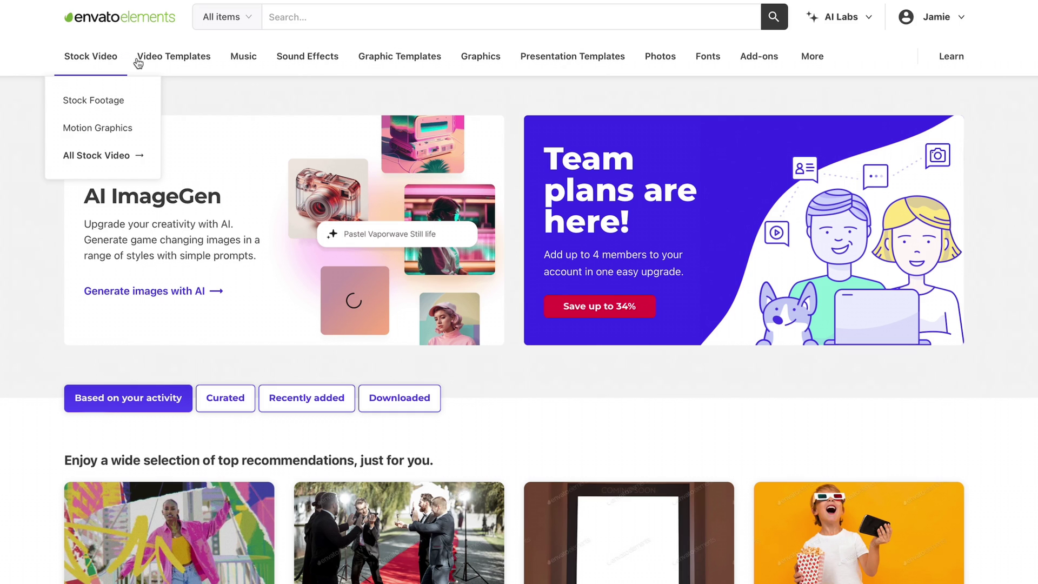
Browse Envato Elements Stock Video and open the Motion Graphics category.
mouse_move(338, 73)
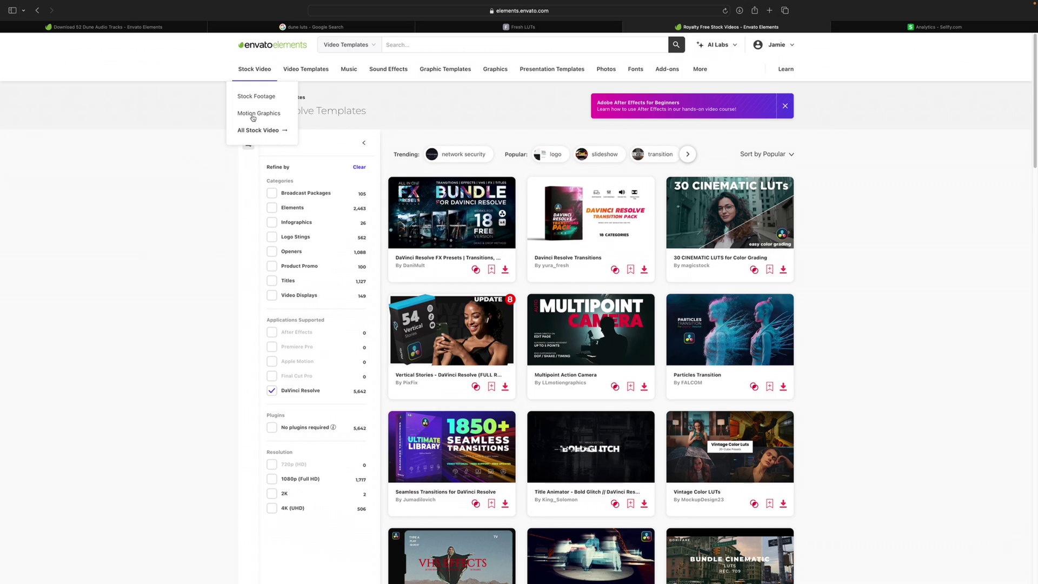
left_click(271, 79)
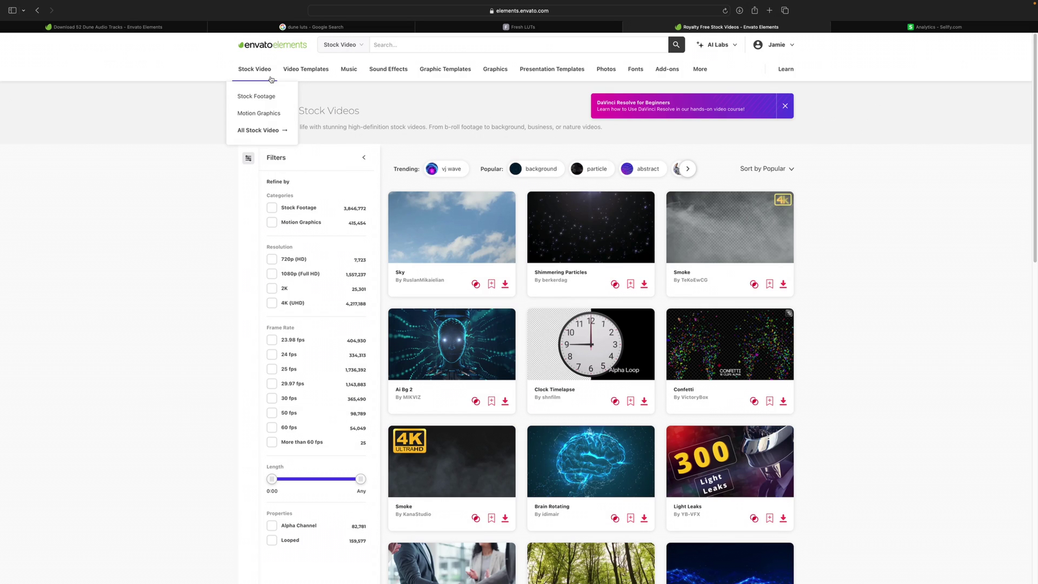
mouse_move(301, 76)
mouse_move(352, 74)
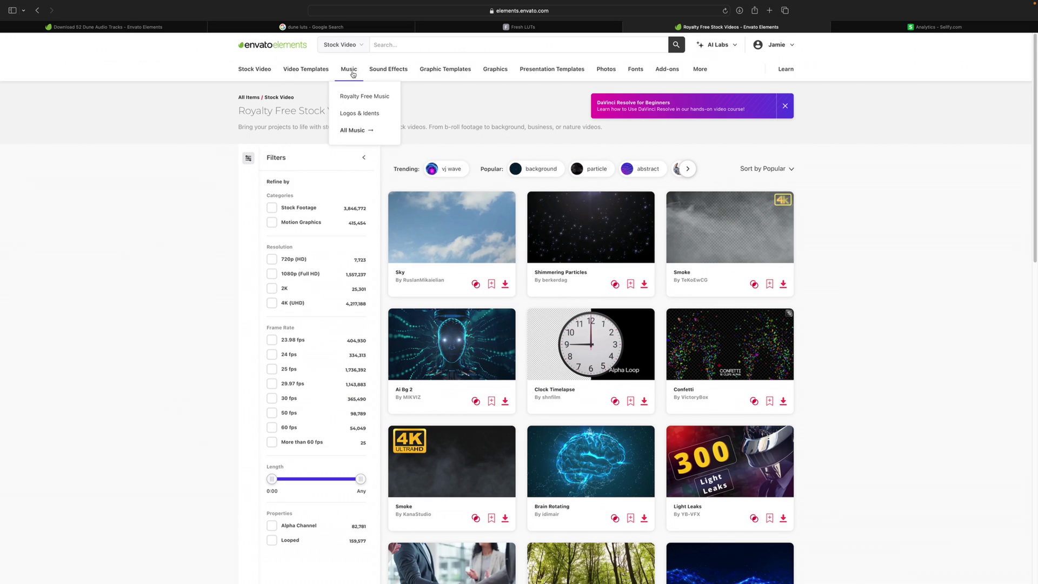
mouse_move(417, 74)
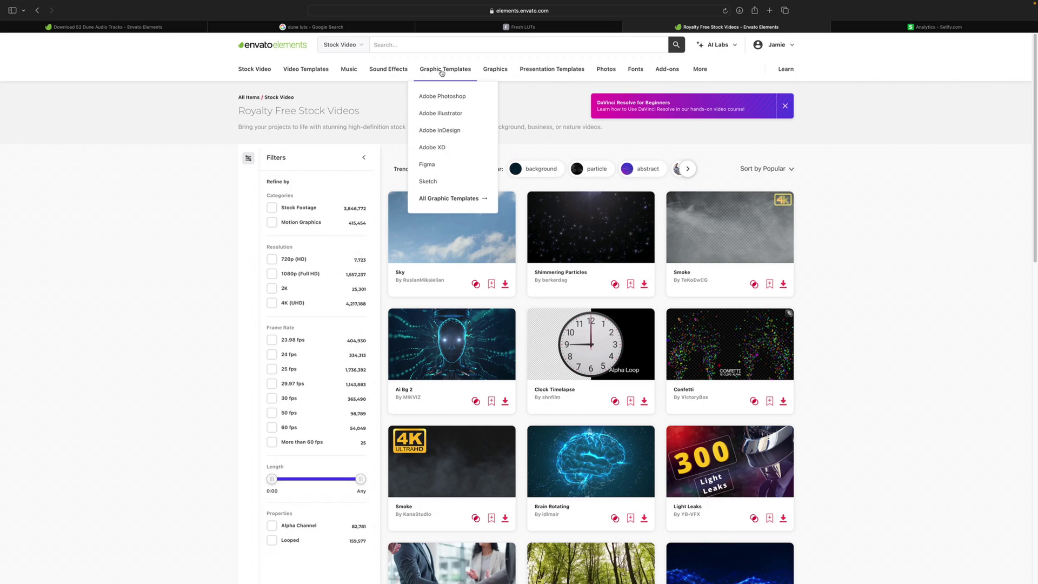
mouse_move(542, 70)
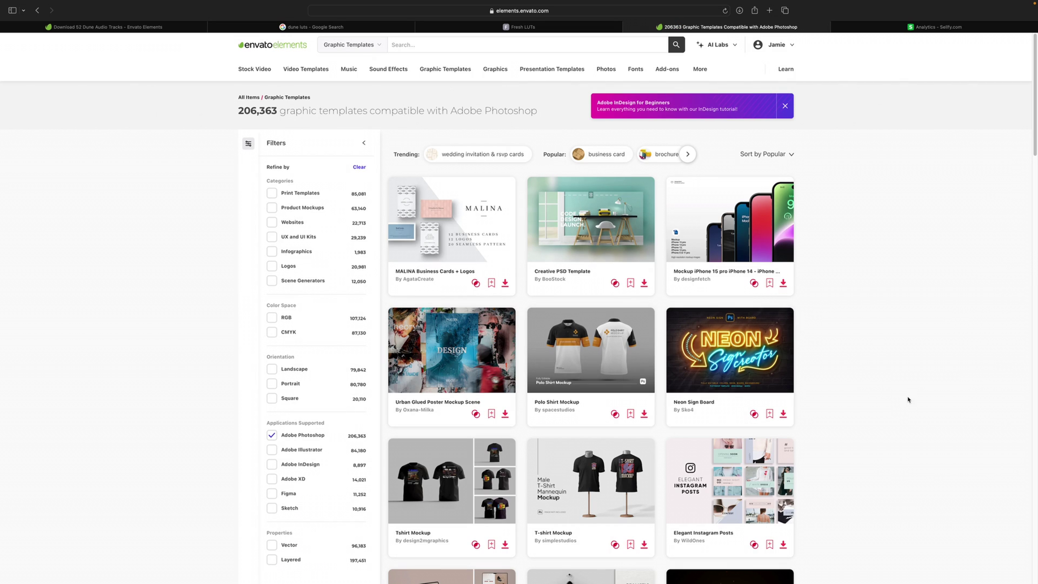
scroll(836, 408, "down", 10)
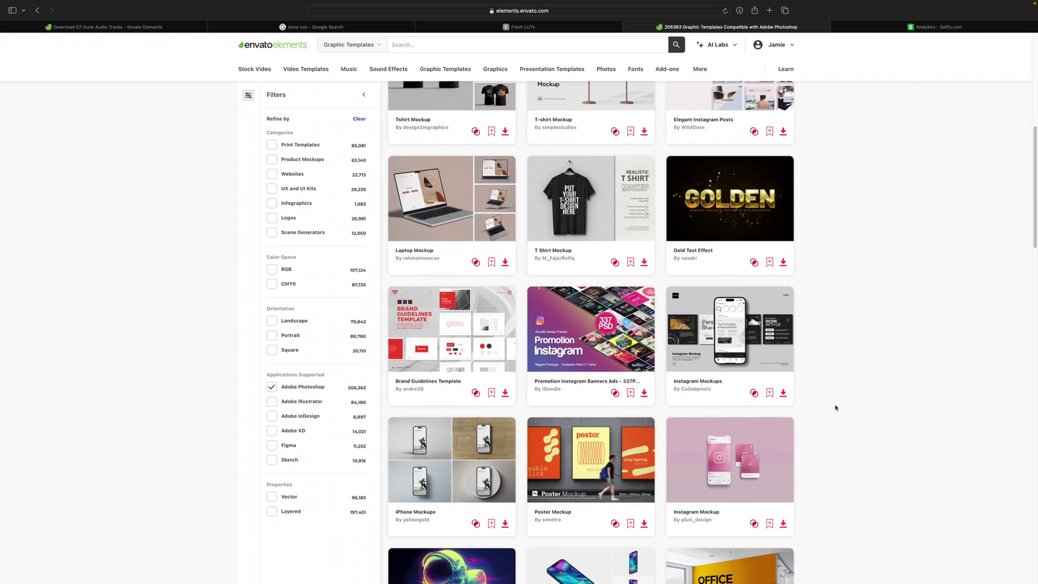
scroll(836, 407, "up", 10)
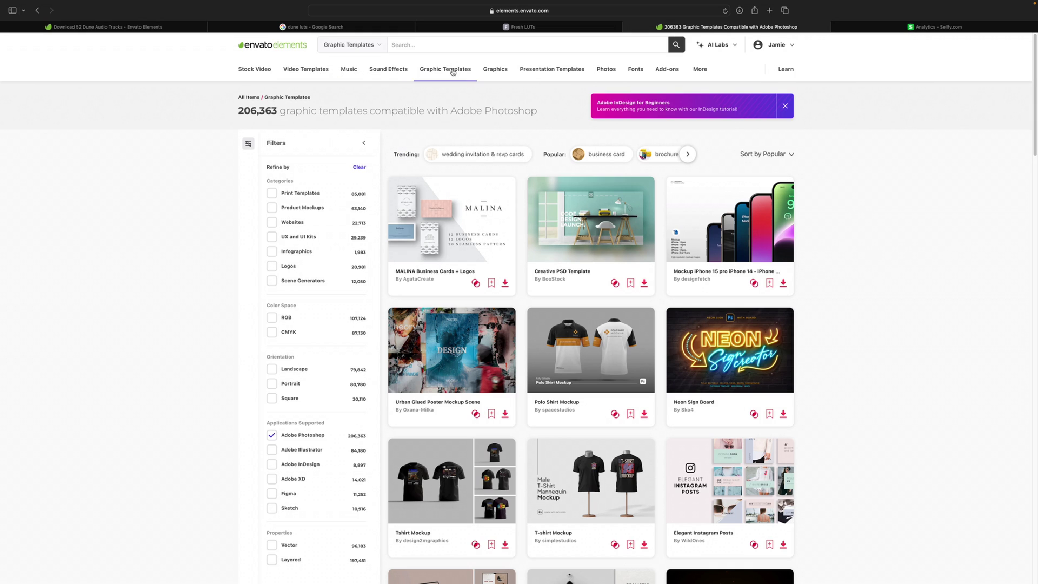
mouse_move(684, 71)
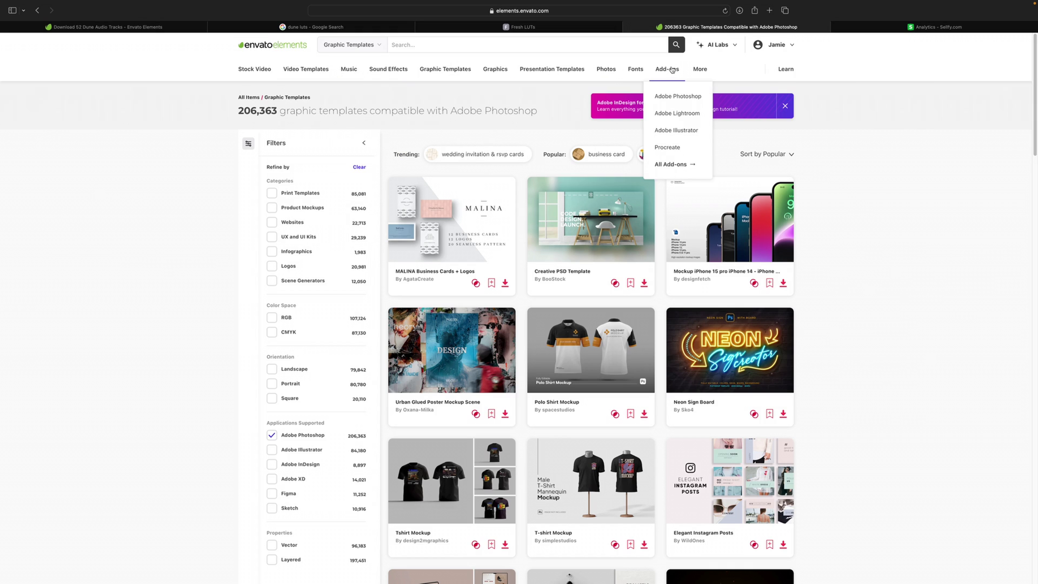
mouse_move(250, 68)
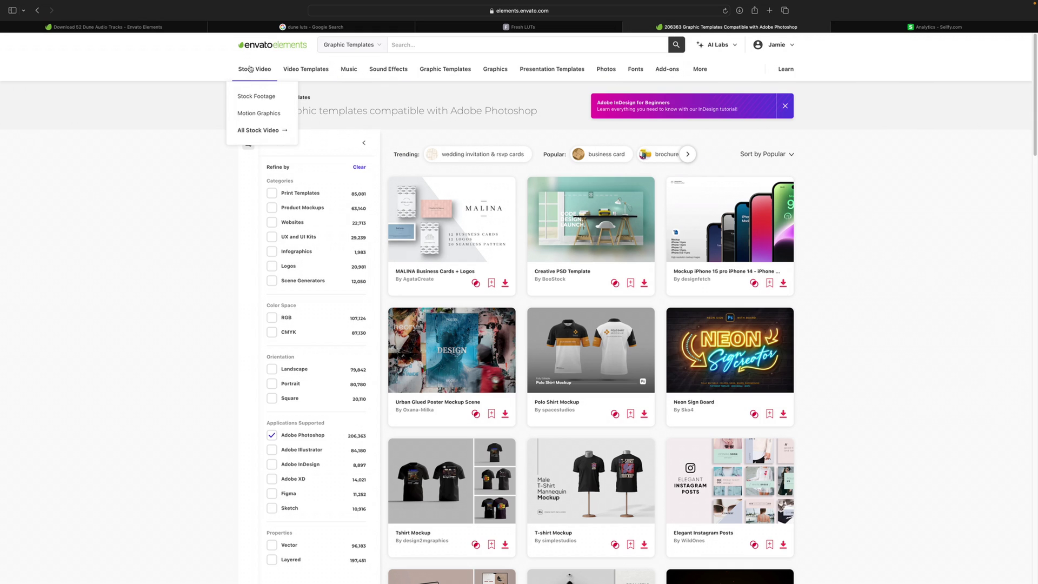
left_click(258, 113)
Search Motion Graphics for 'paper stop motion' and scroll the results.
left_click(391, 45)
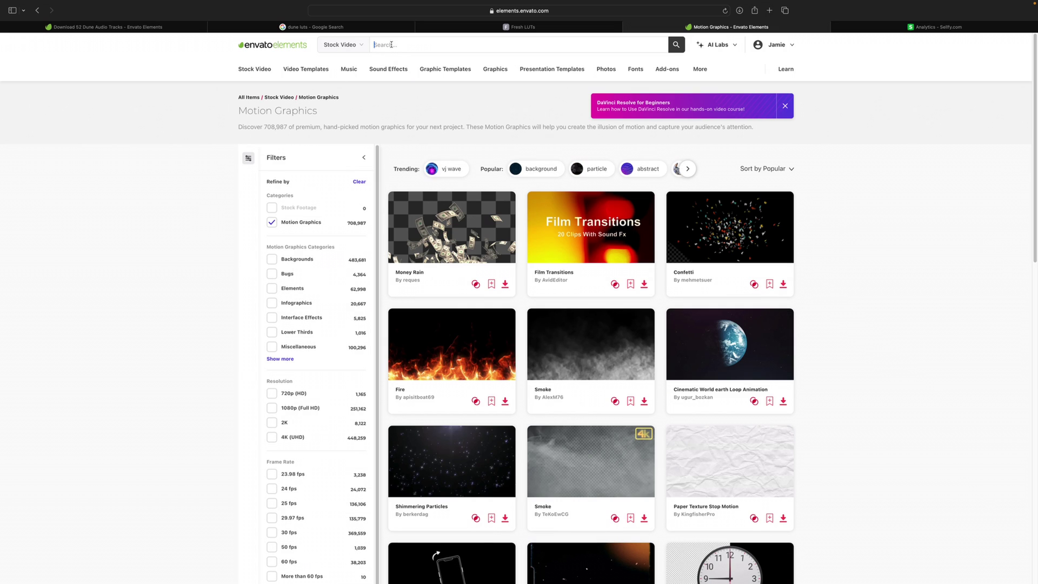
type("paper stop motion")
key("Return")
scroll(442, 466, "down", 4)
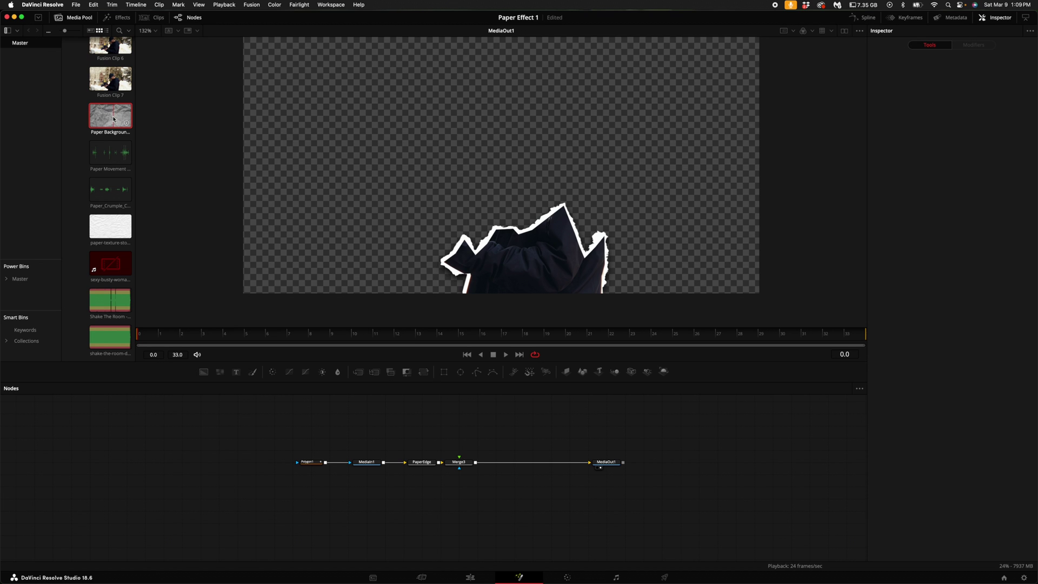
Add the Paper Background clip and a Bitmap node fed from PaperEdge's output.
left_click_drag(113, 119, 459, 462)
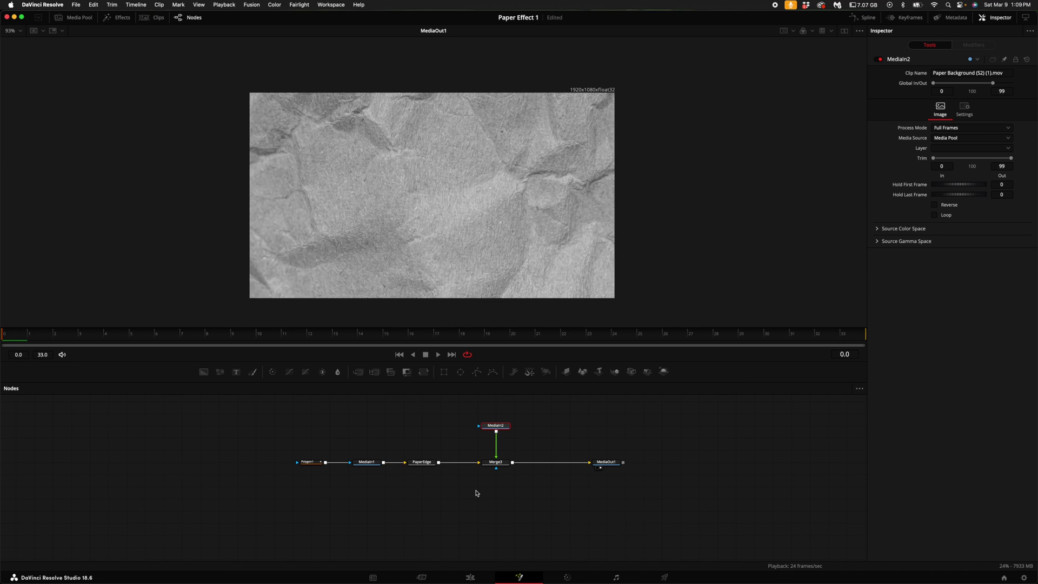
key("shift+space")
type("bitmap")
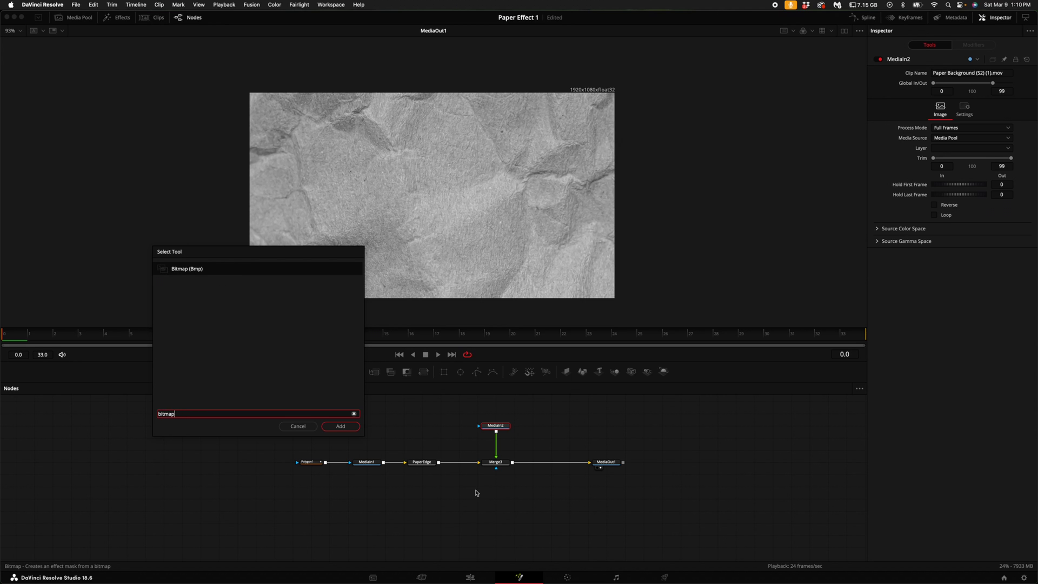
key("Return")
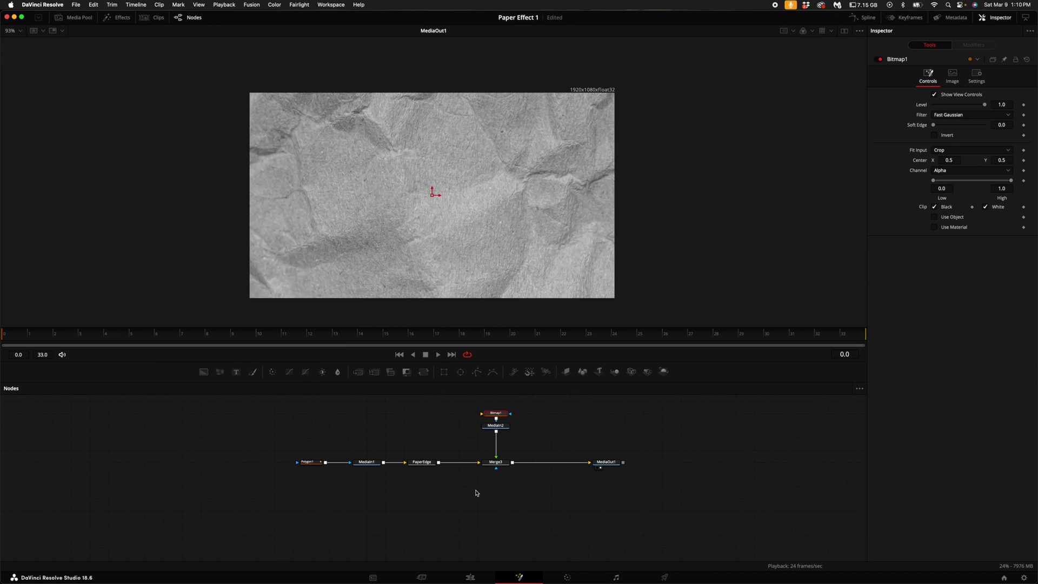
left_click_drag(439, 462, 497, 471)
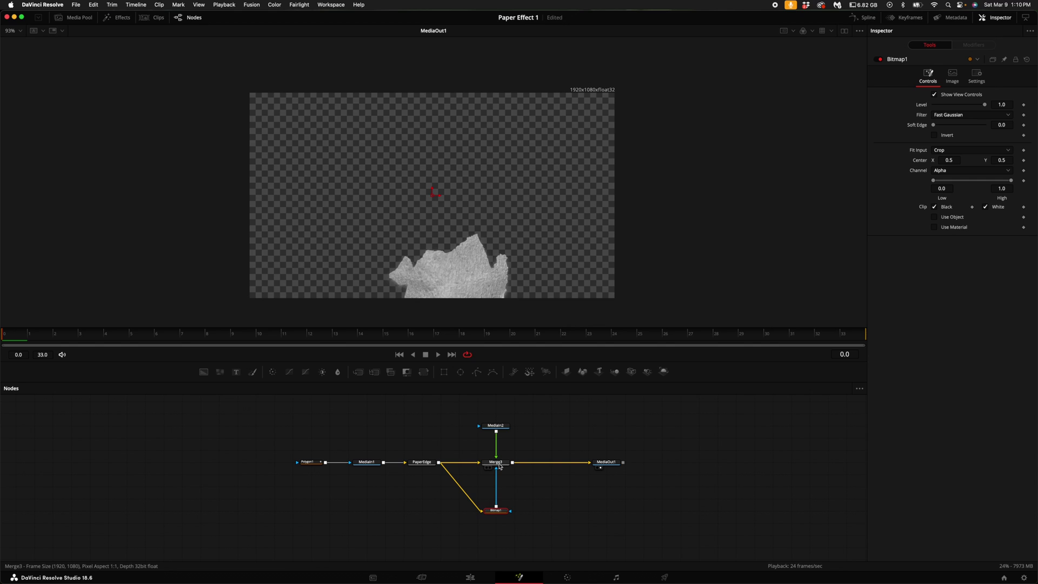
Set Merge3's Apply Mode to Overlay, stop playback, and return to the Edit page.
left_click(501, 464)
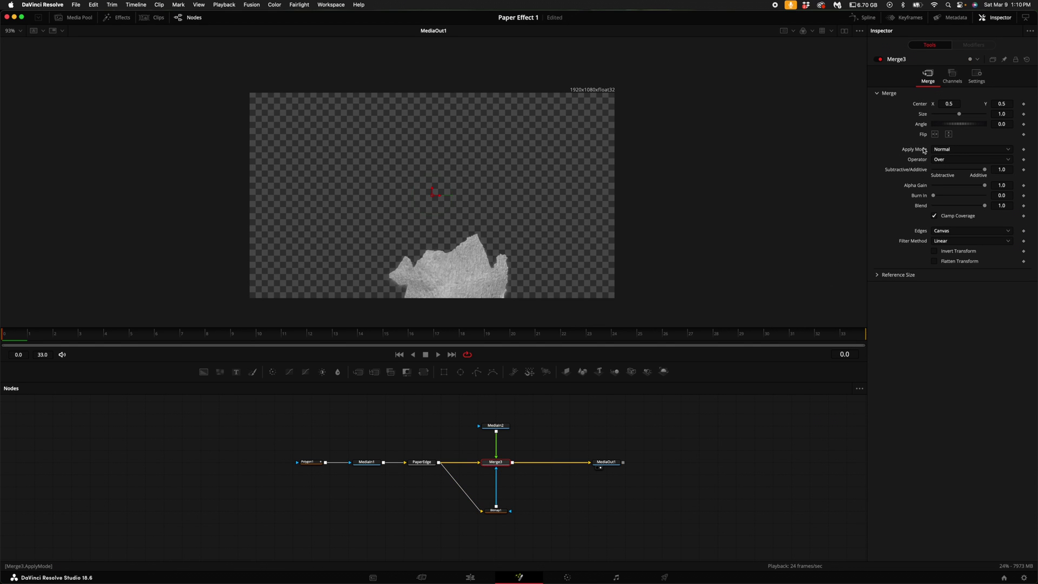
left_click(958, 151)
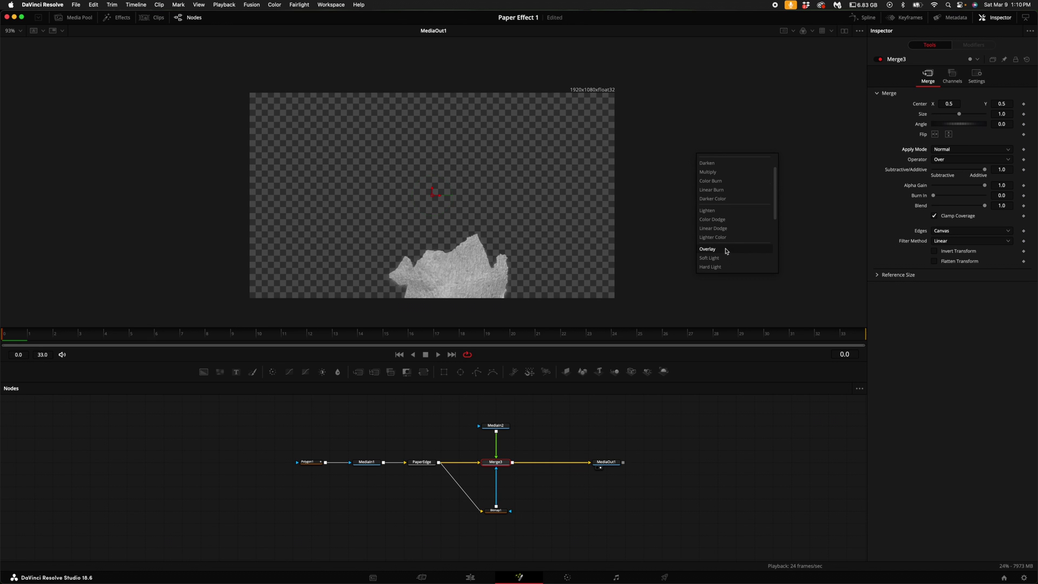
left_click(726, 251)
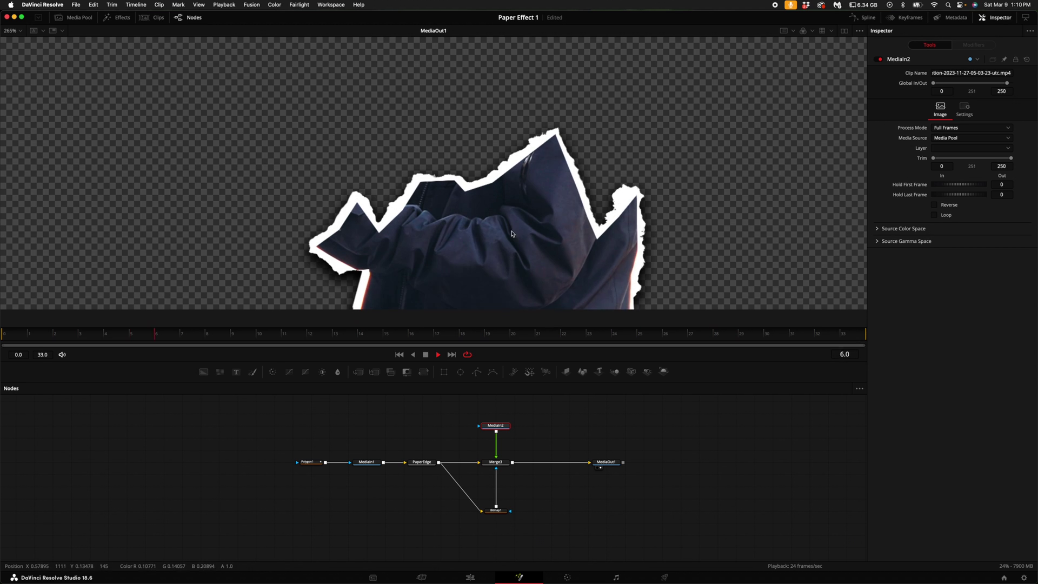
key("space")
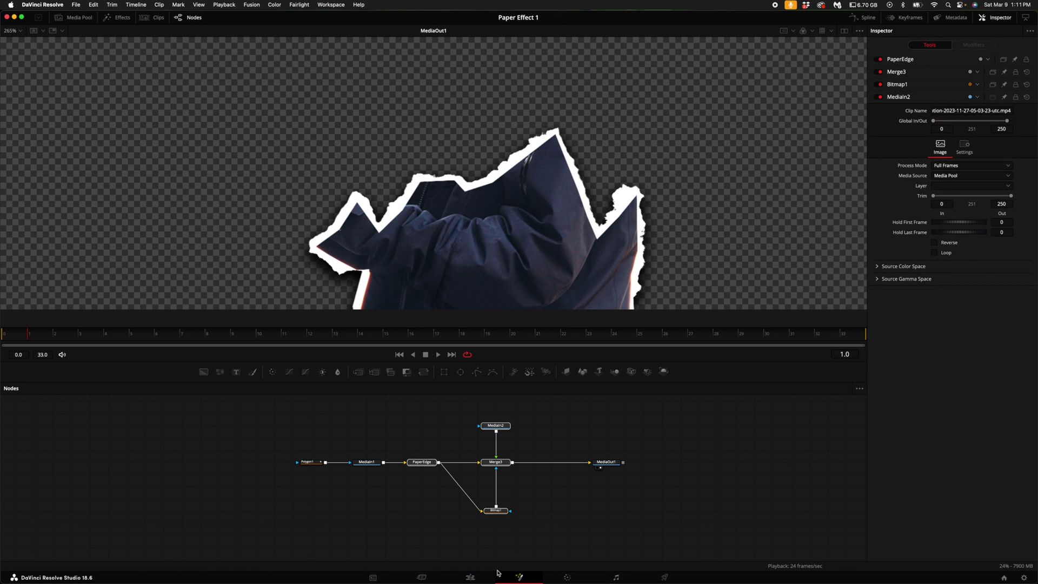
left_click(475, 576)
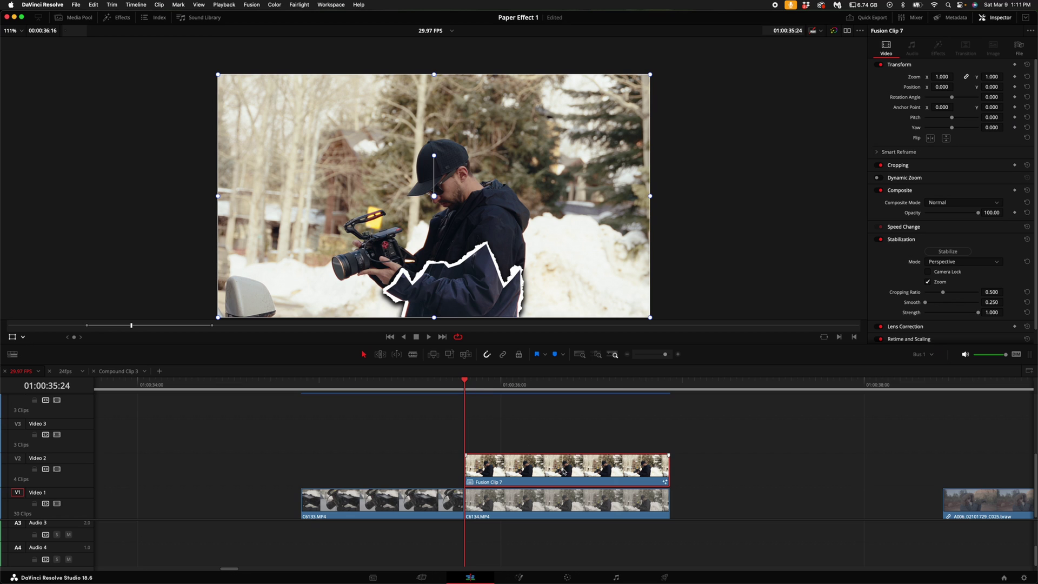
Slide Fusion Clip 7 earlier, trim its end to the playhead at 01:00:35:16, and reopen Fusion.
left_click_drag(573, 472, 526, 474)
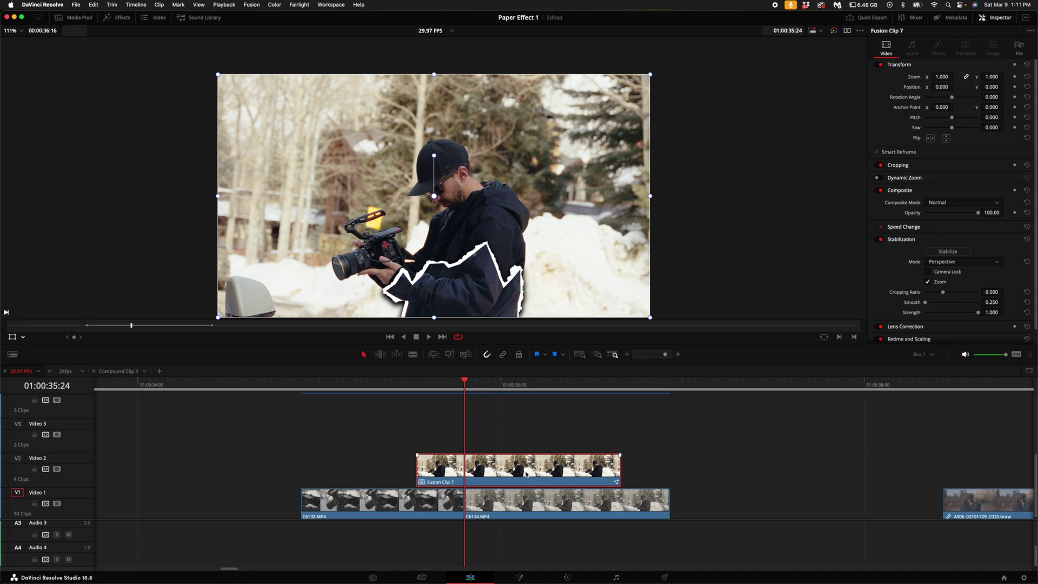
left_click(415, 387)
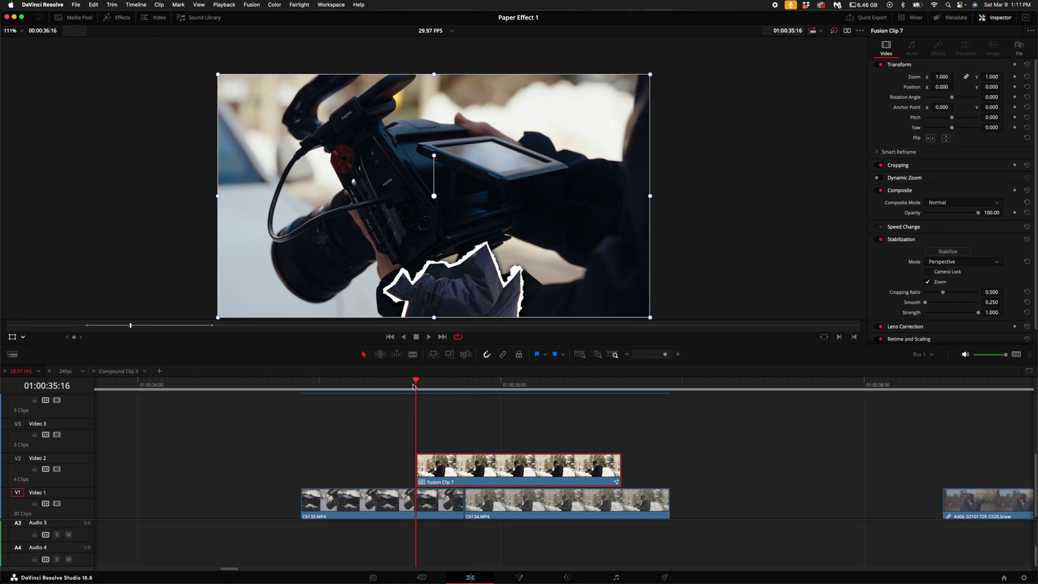
left_click(611, 468)
left_click_drag(610, 468, 461, 446)
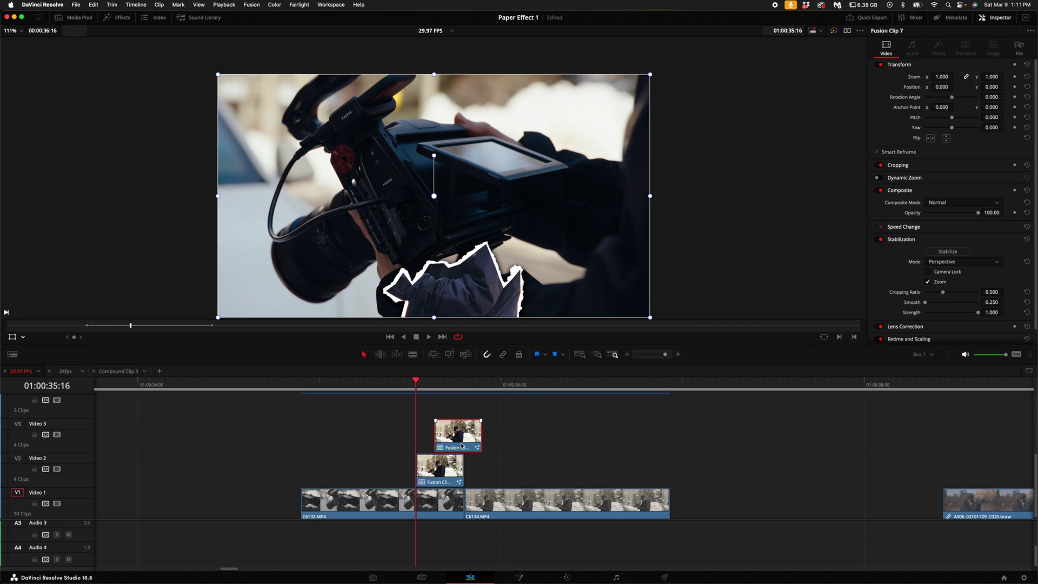
left_click(441, 389)
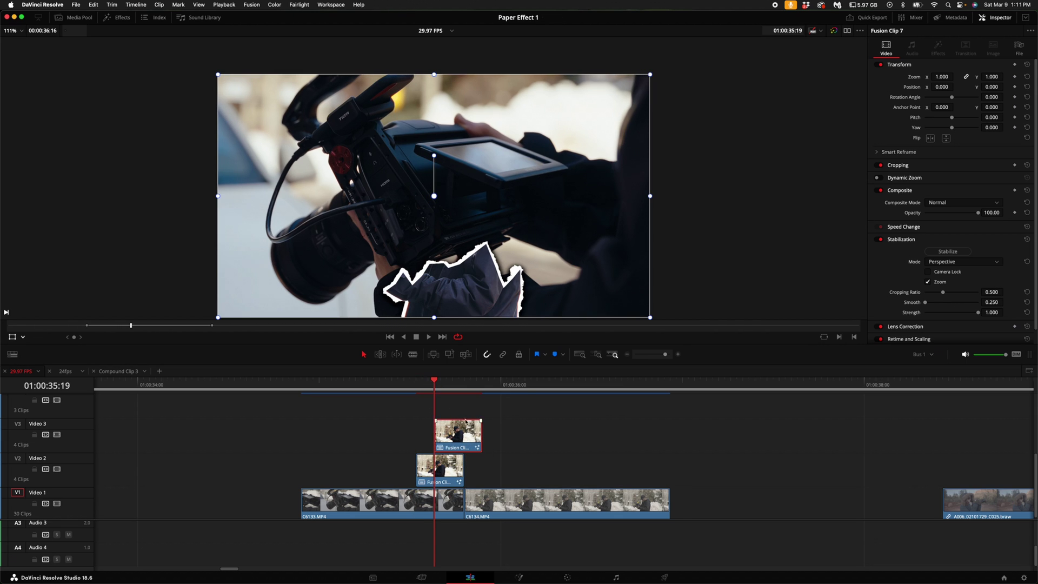
left_click(519, 577)
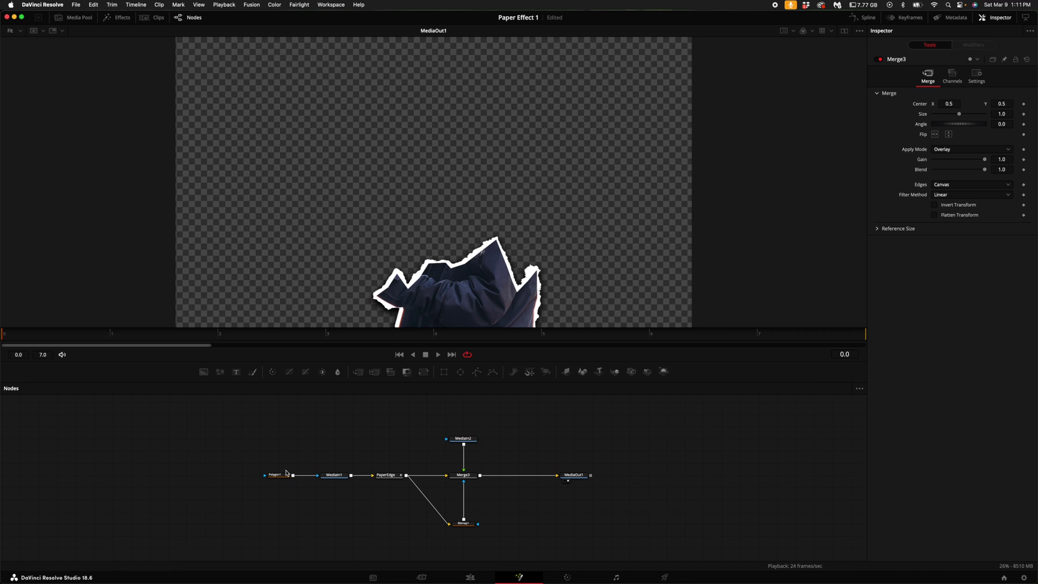
Reshape the Video 3 copy's Polygon1 mask into a bigger torn cutout showing hand and camera, then return to Edit.
left_click(279, 477)
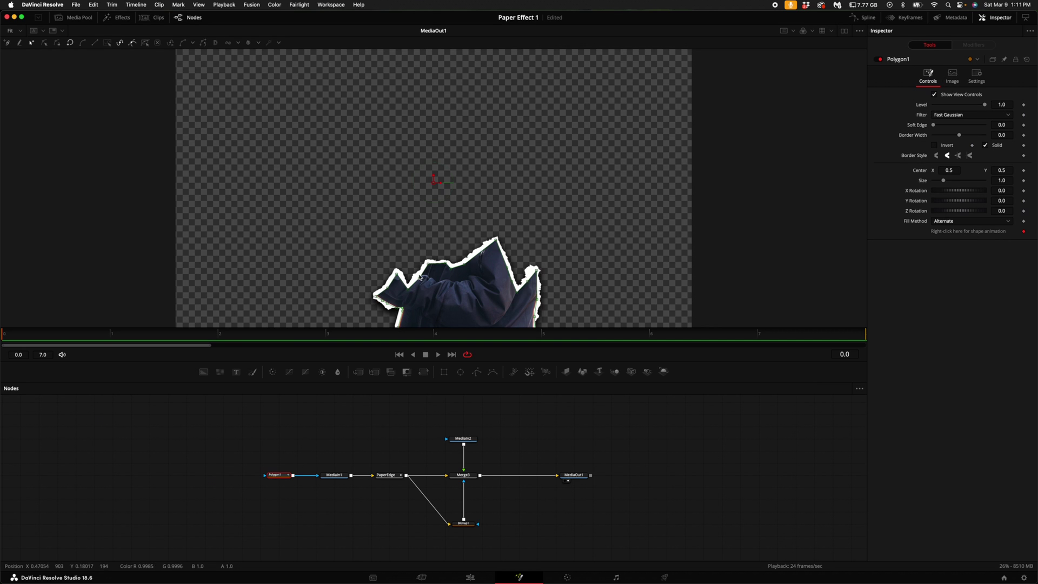
left_click(2, 335)
left_click(934, 146)
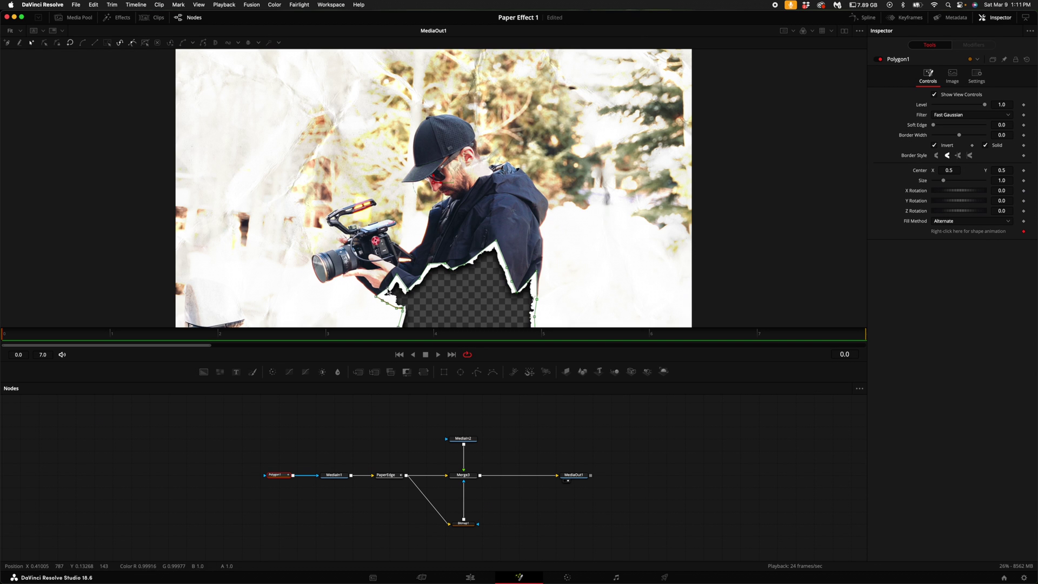
left_click_drag(388, 292, 369, 237)
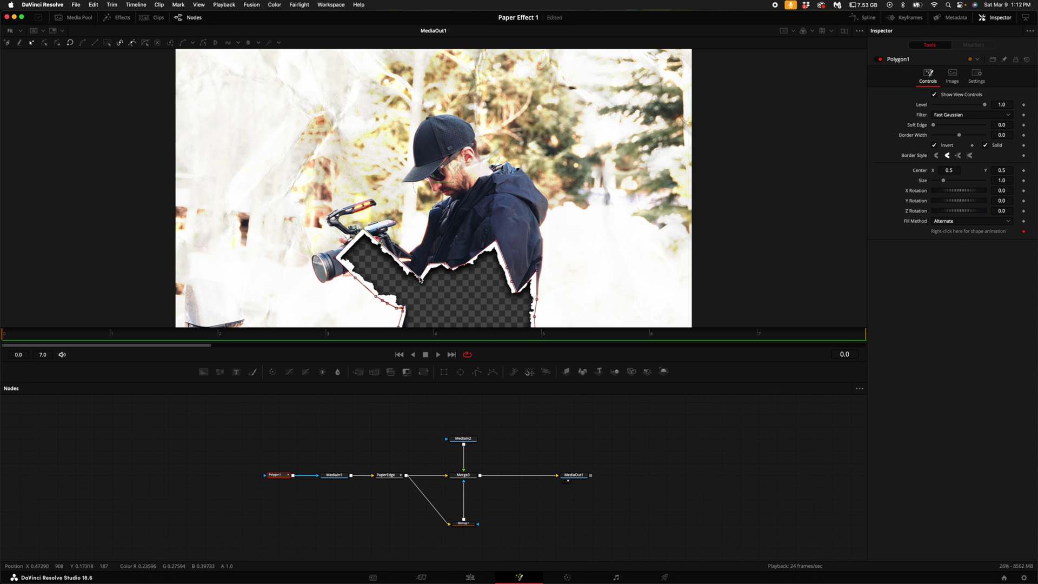
left_click_drag(420, 280, 470, 201)
left_click_drag(515, 291, 526, 212)
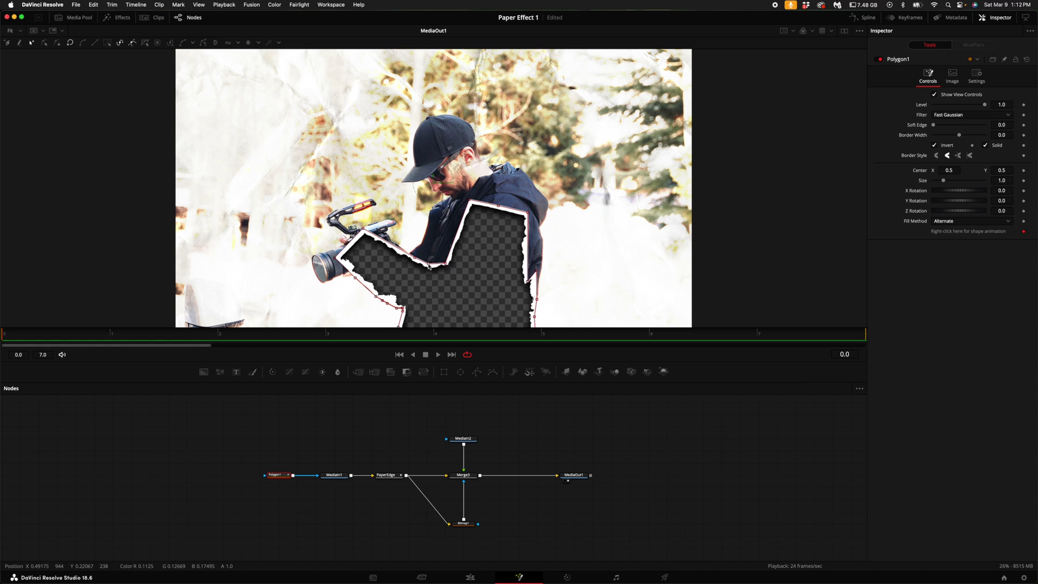
left_click_drag(428, 266, 441, 218)
left_click_drag(513, 188, 518, 183)
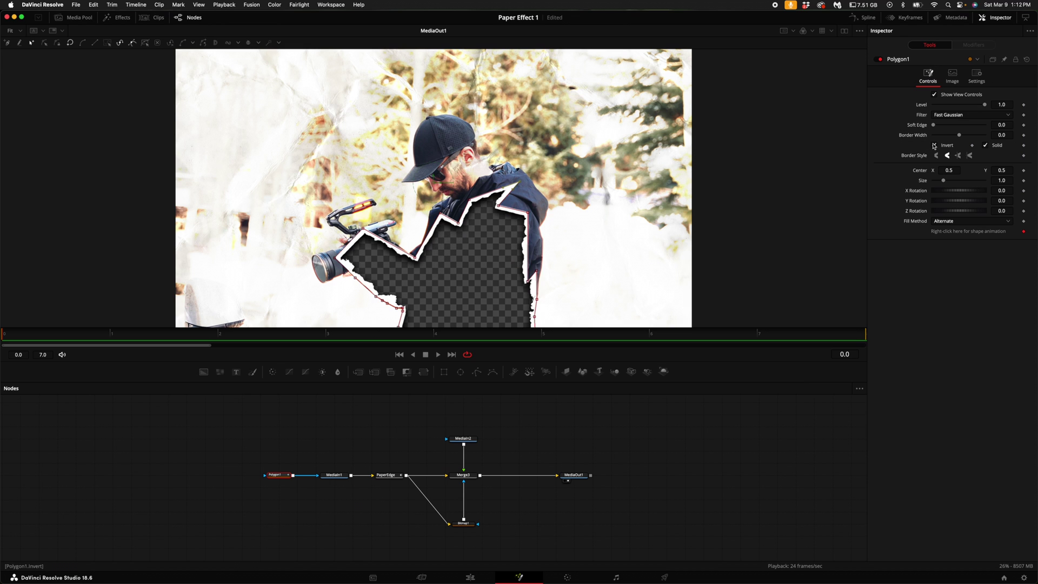
left_click(934, 146)
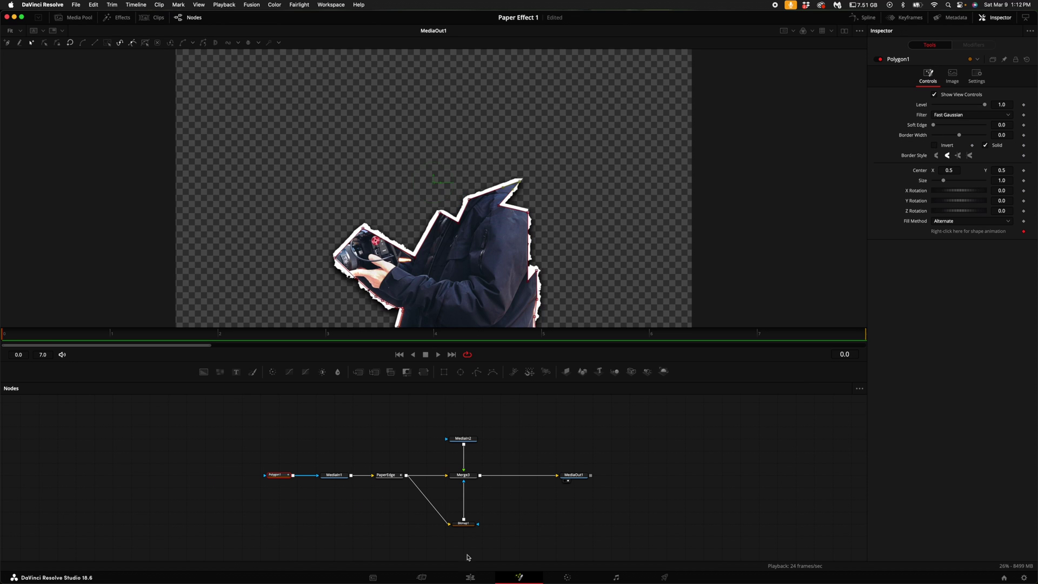
left_click(471, 578)
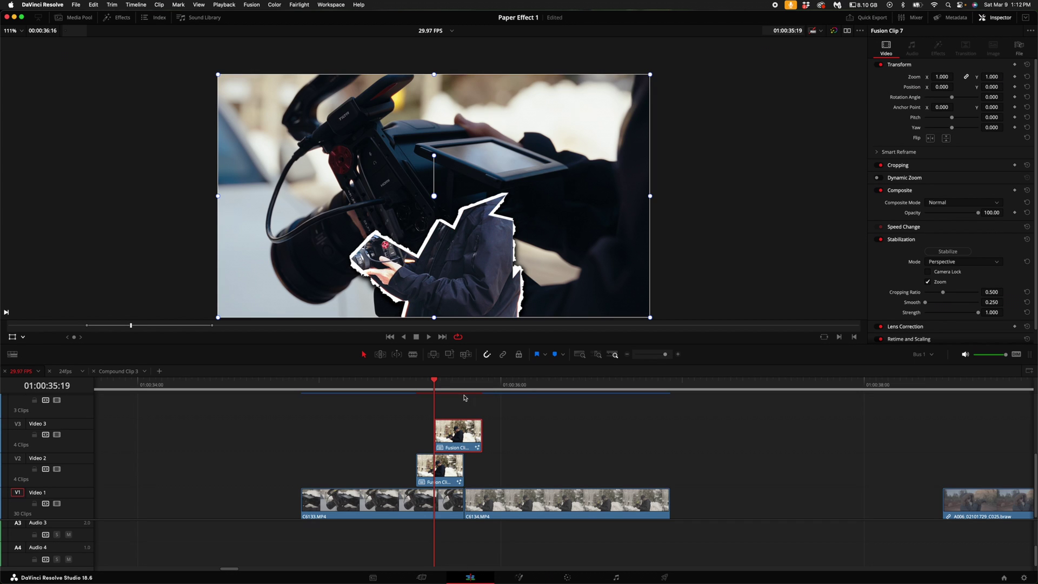
Alt-drag the Video 3 Fusion clip onto a new Video 4 track slightly later and open it in Fusion.
left_click_drag(455, 439, 462, 413)
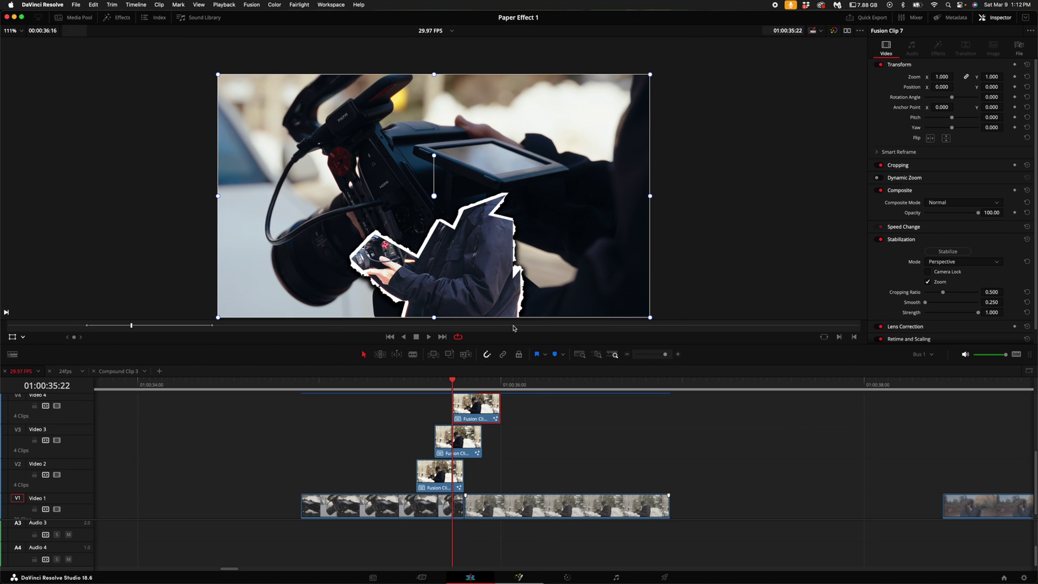
key("shift+5")
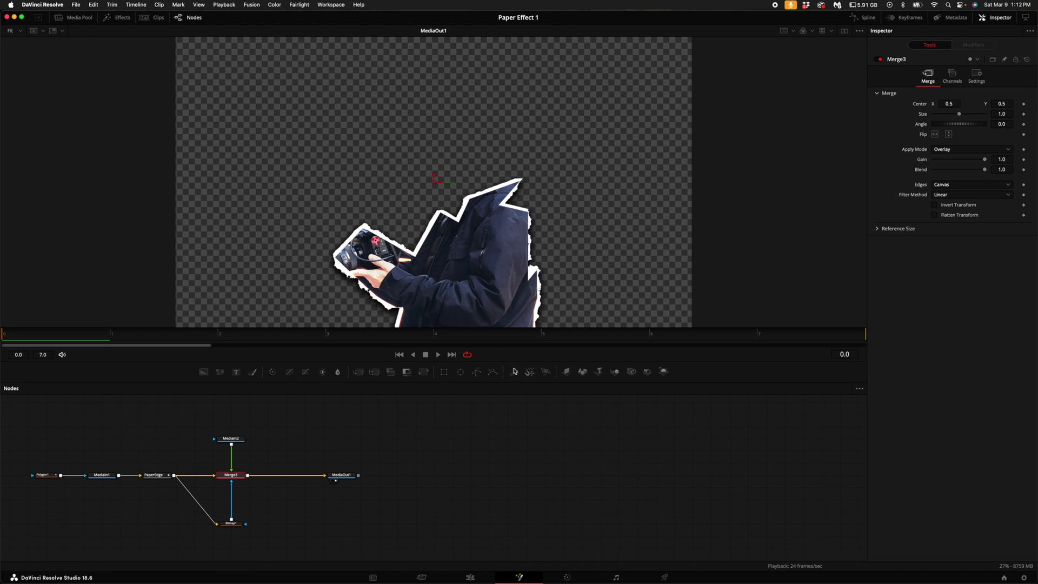
Enlarge the Video 4 copy's Polygon1 mask with raised points to reveal the whole man with camera.
left_click(44, 473)
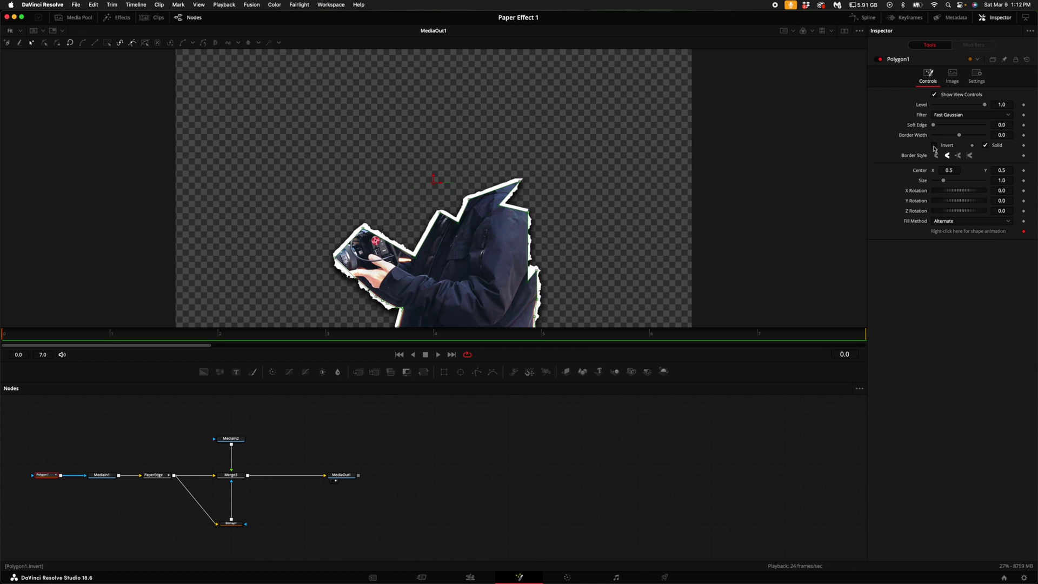
left_click(935, 146)
scroll(391, 248, "up", 6)
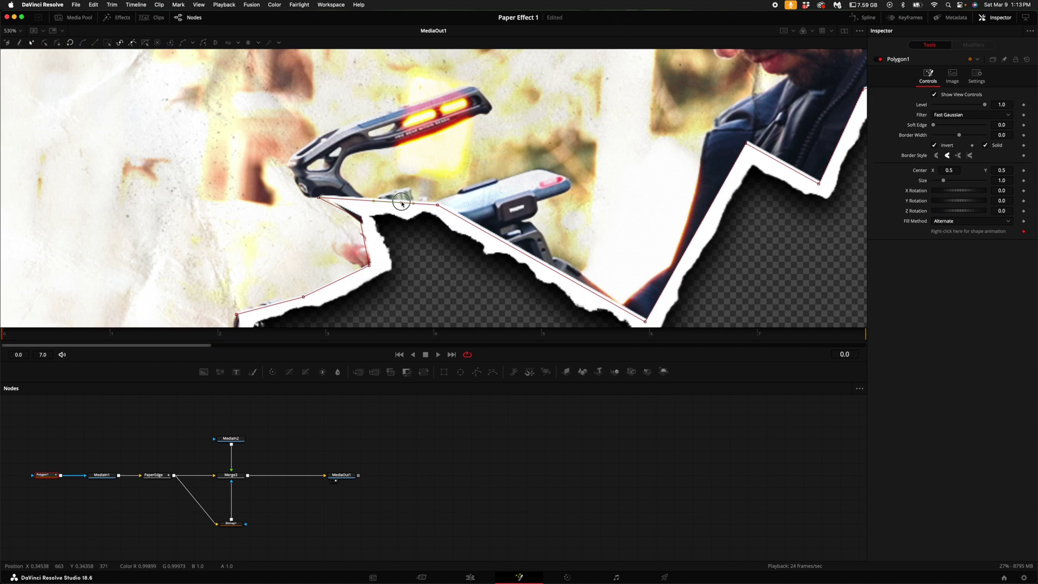
left_click_drag(401, 202, 292, 182)
left_click_drag(362, 192, 289, 152)
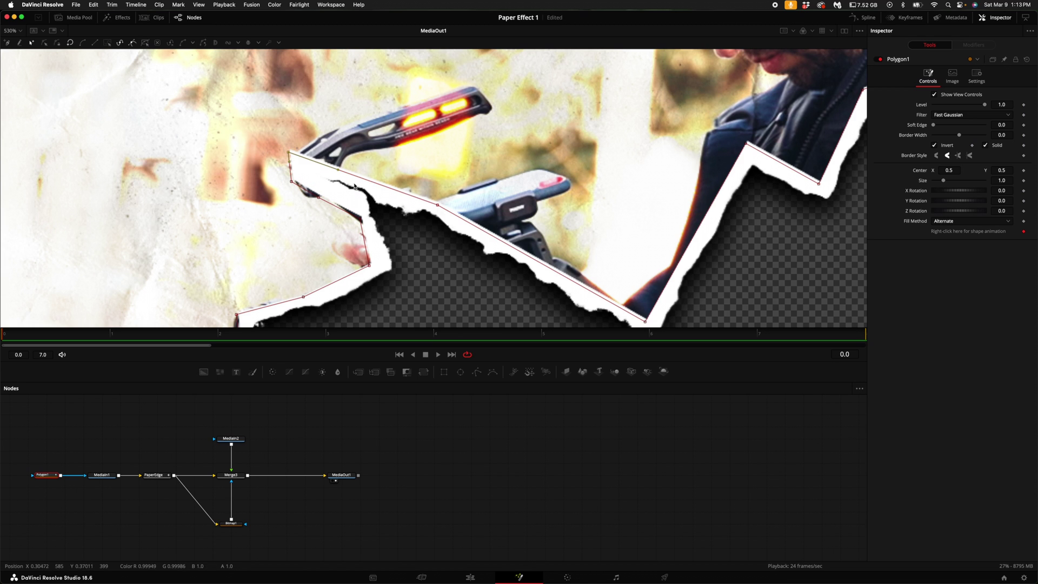
left_click_drag(353, 175, 351, 126)
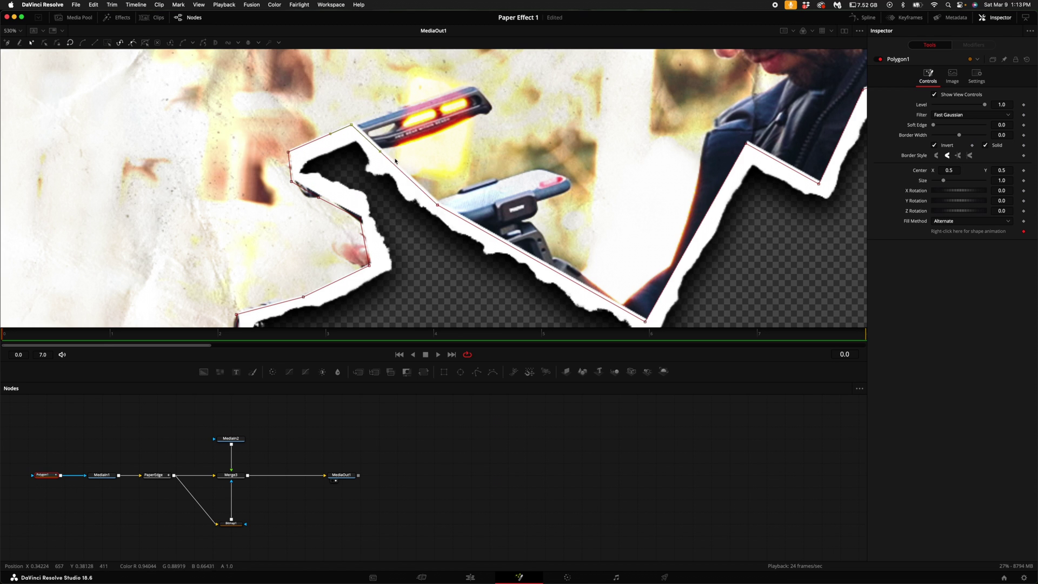
left_click_drag(395, 161, 470, 84)
left_click_drag(439, 206, 488, 102)
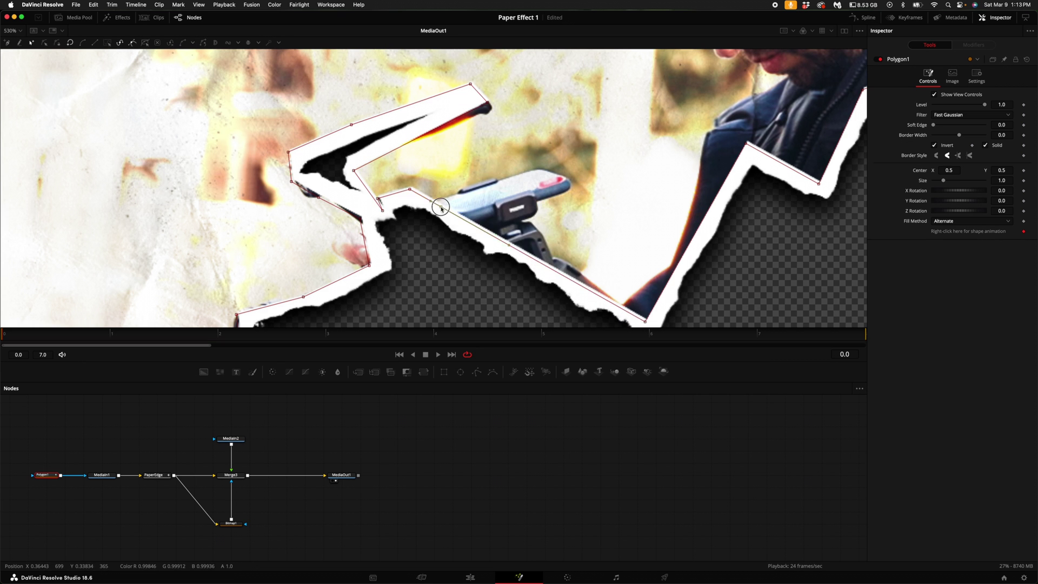
scroll(643, 219, "down", 3)
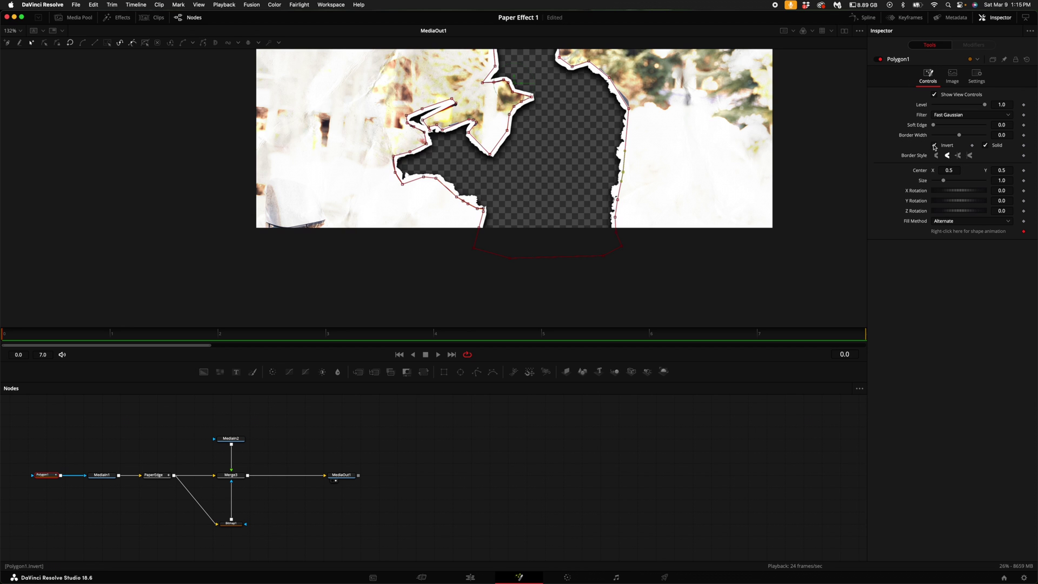
left_click(934, 145)
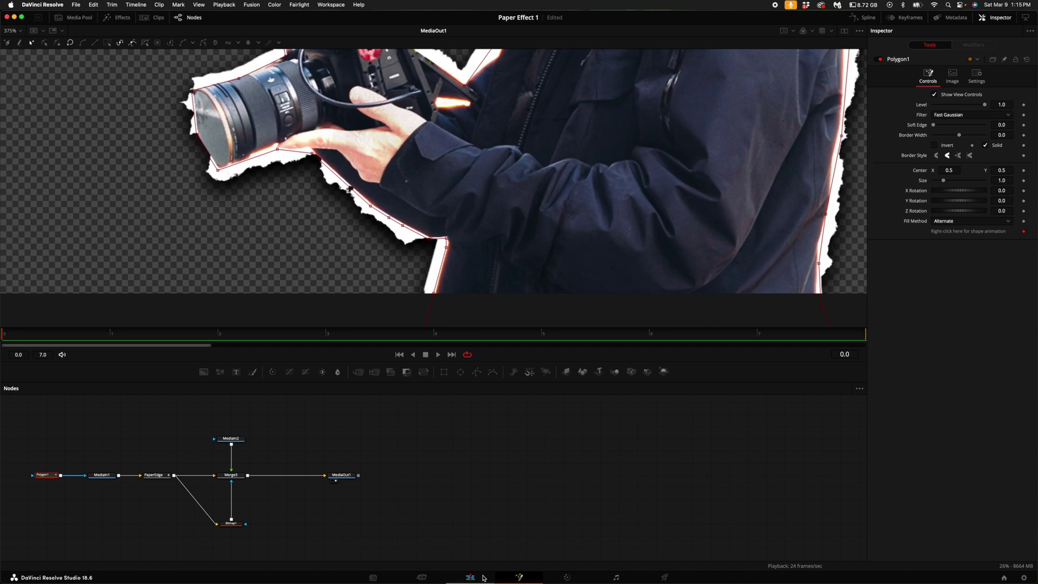
left_click(493, 578)
scroll(533, 451, "left", 3)
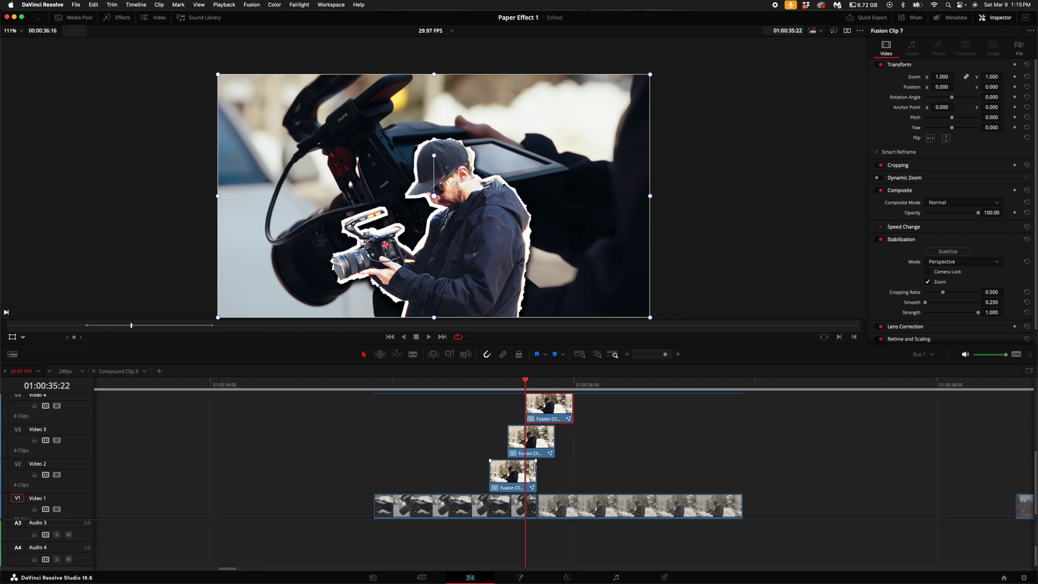
Trim the Video 3 and Video 4 Fusion clips to end together and preview from 01:00:35:05.
left_click_drag(551, 441, 537, 439)
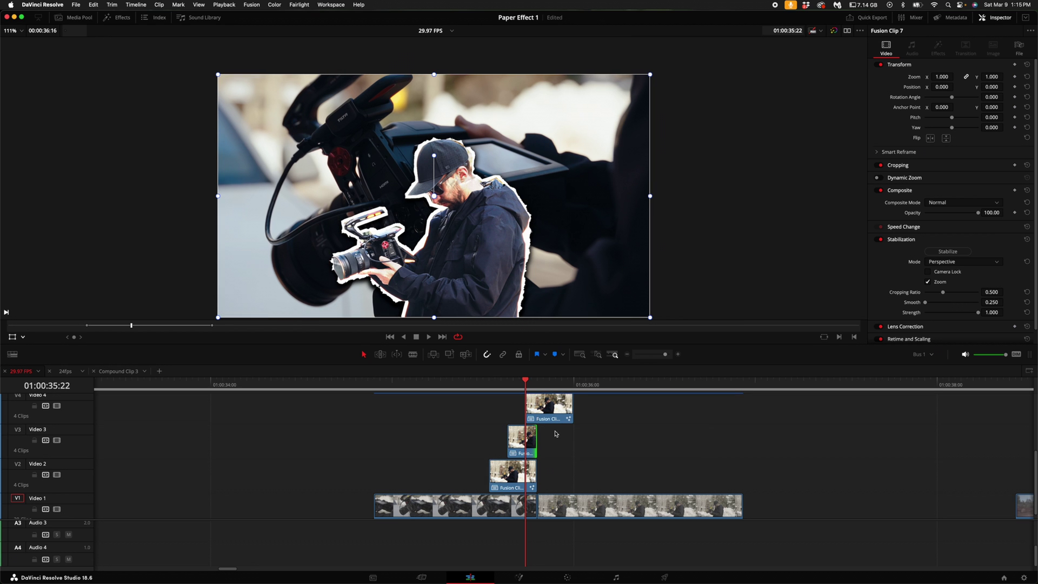
left_click(565, 406)
left_click_drag(573, 403, 537, 408)
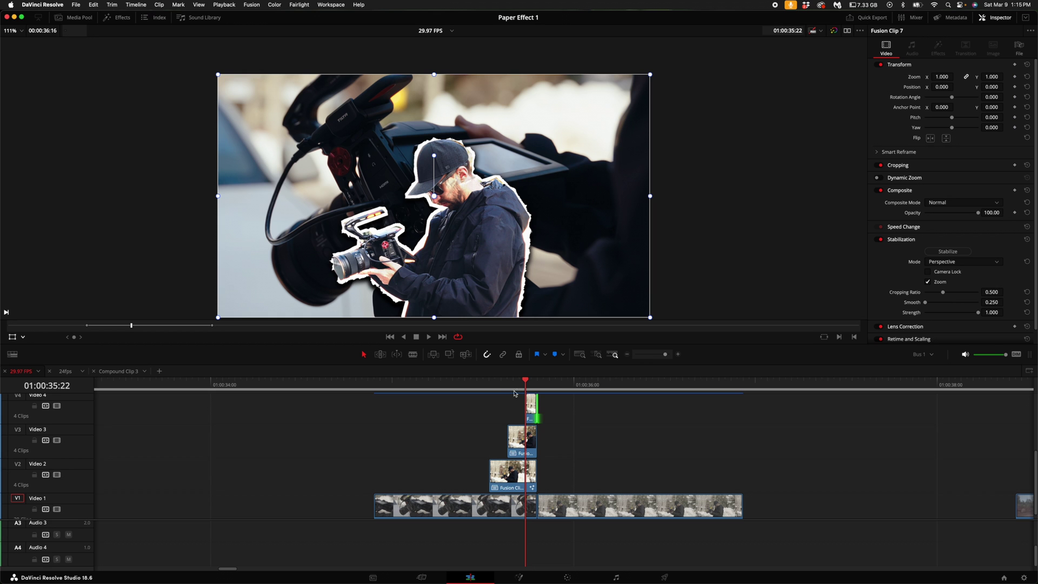
left_click(489, 384)
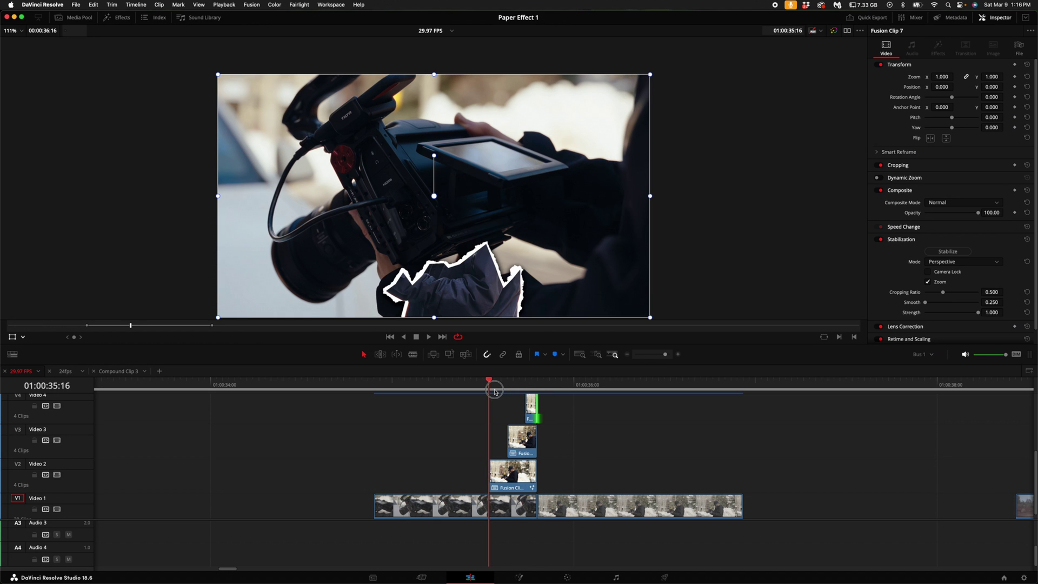
left_click(423, 393)
key("space")
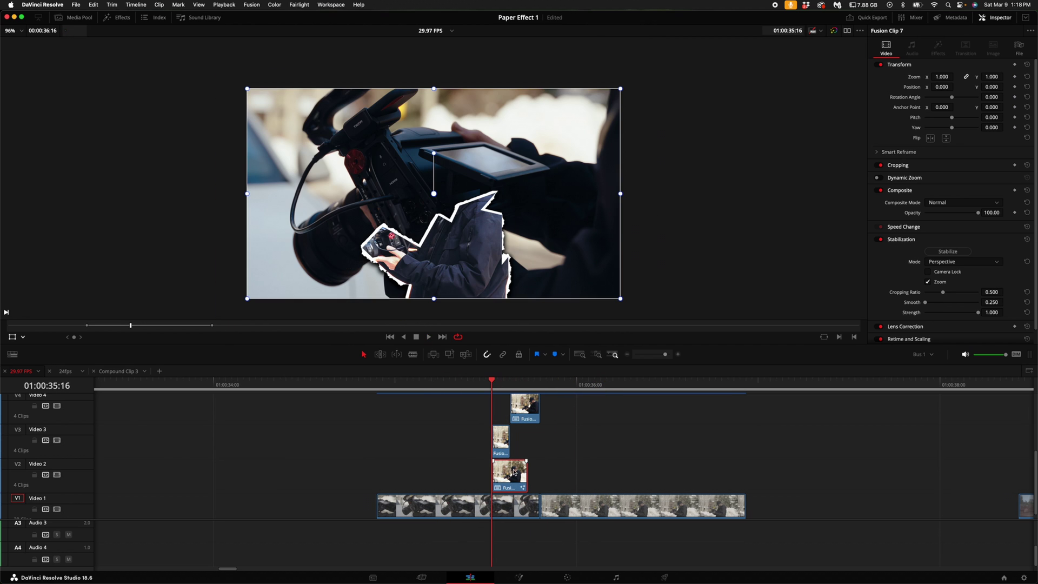
Move the Video 2 Fusion clip earlier, extend the Video 3 clip, and replay the cascade.
left_click_drag(516, 476, 510, 442)
left_click(378, 385)
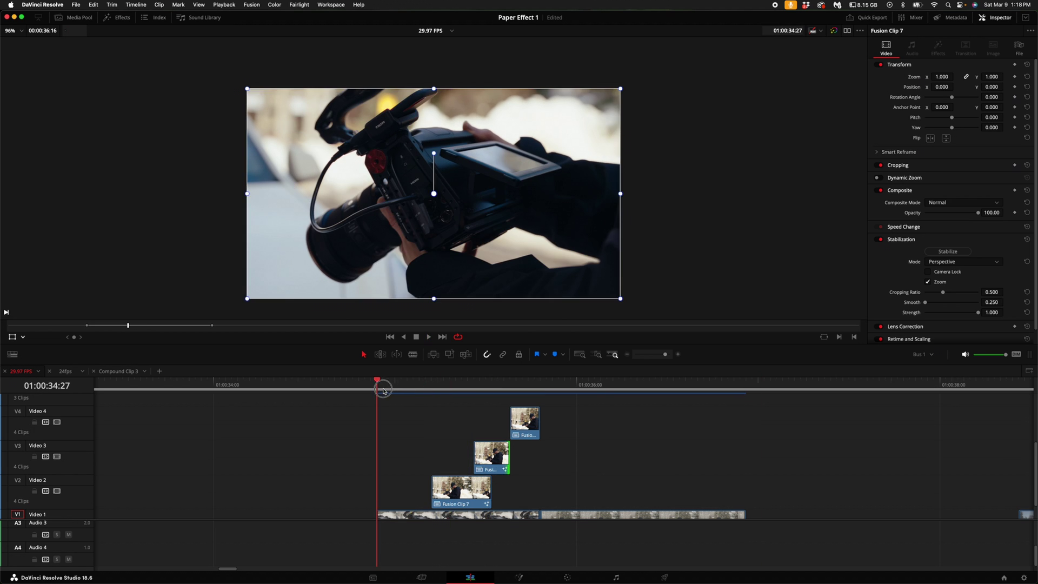
key("space")
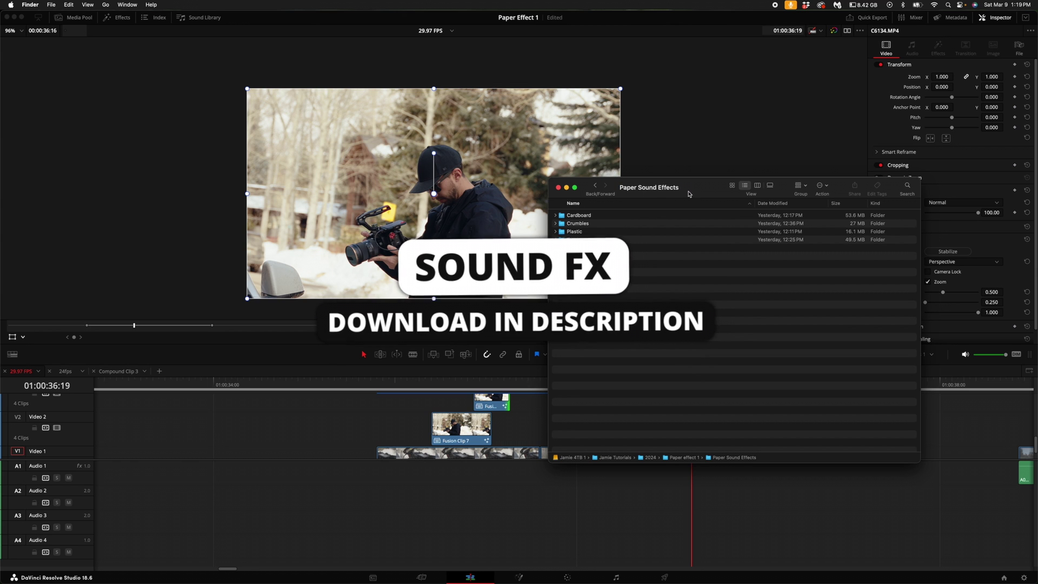
Look through the Paper Sound Effects folders, then drop Crumbles 71-Audio.wav from Crumbles onto track A1.
left_click(579, 215)
double_click(584, 223)
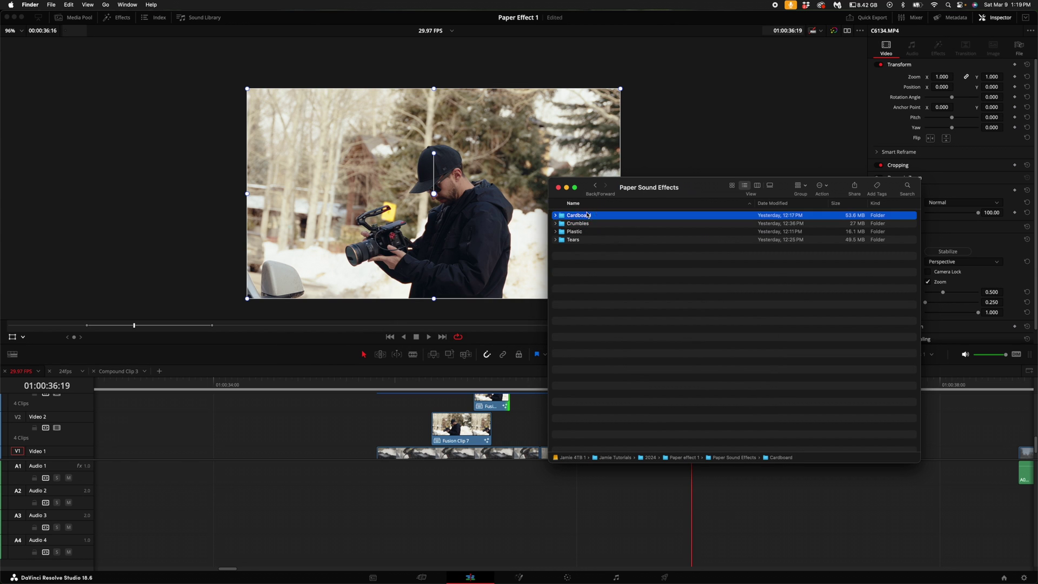
left_click(594, 187)
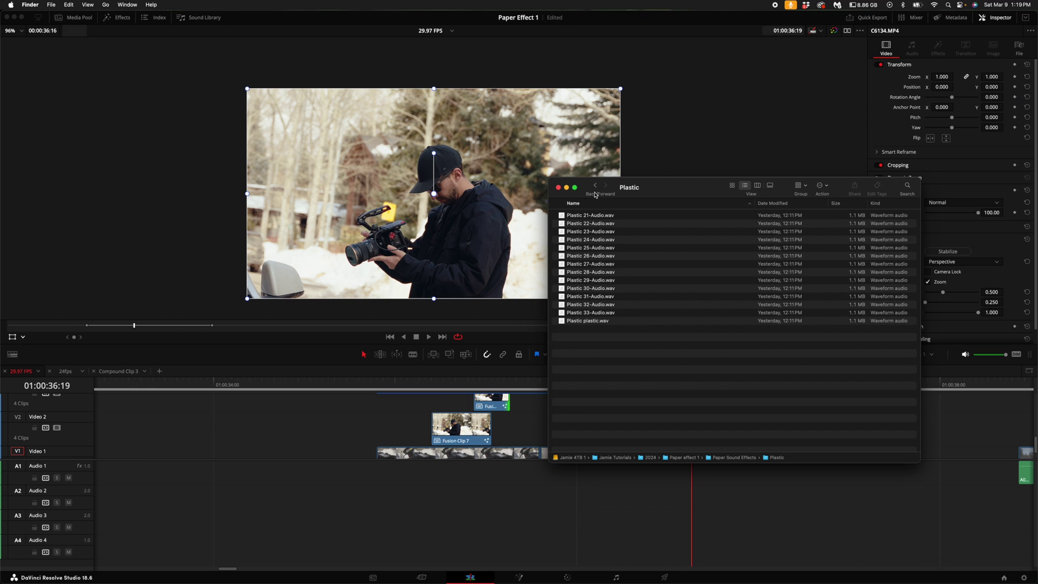
left_click(595, 187)
left_click(595, 188)
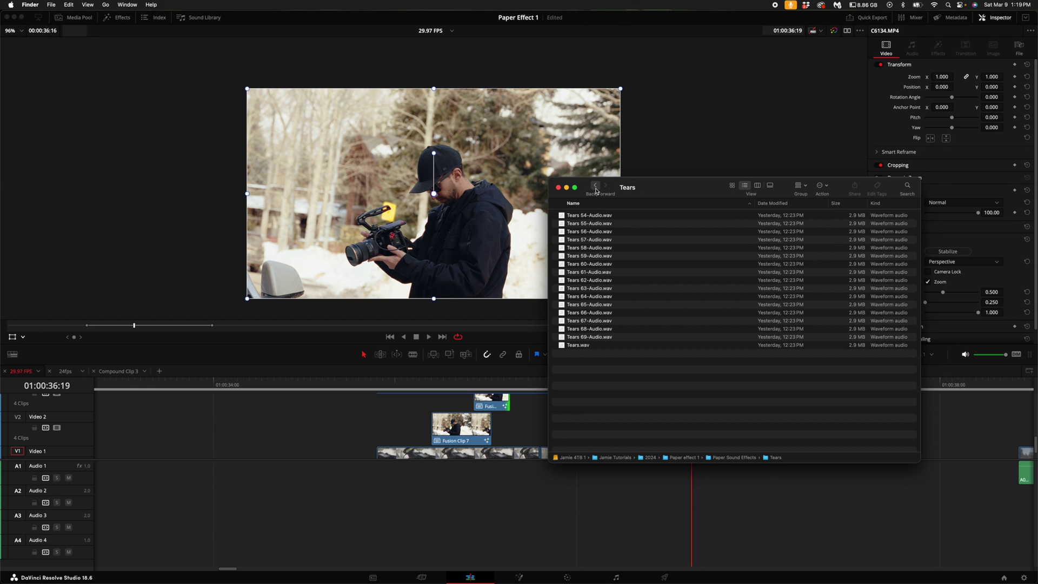
left_click(596, 187)
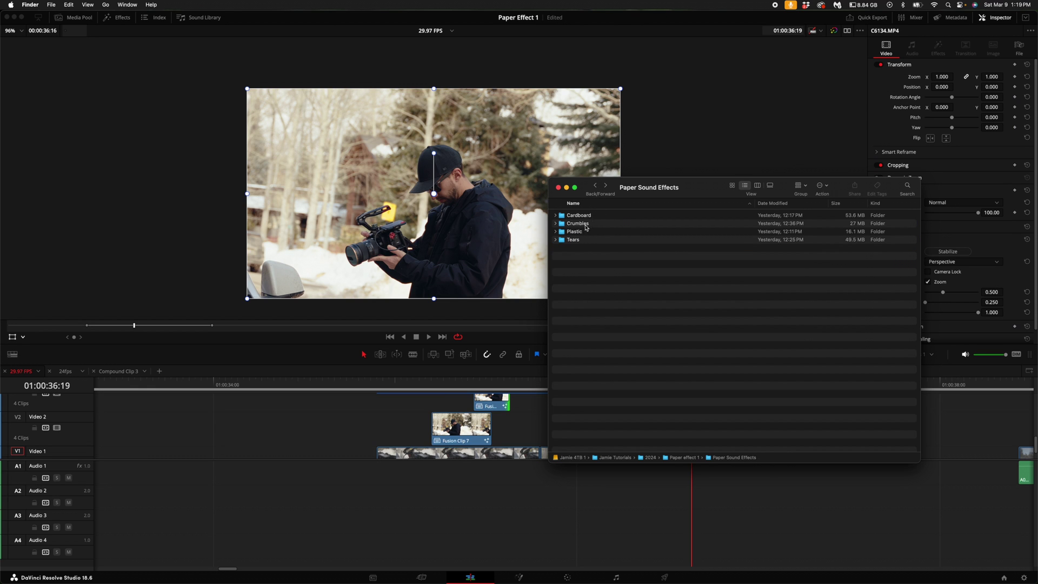
double_click(586, 226)
left_click_drag(591, 219, 415, 482)
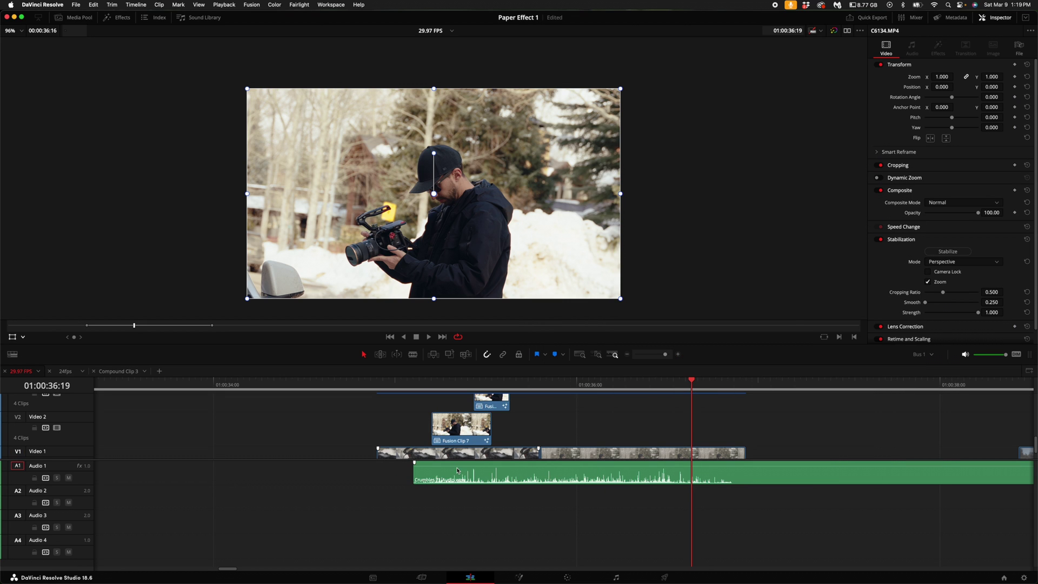
Trim the crumble sound's left edge so it starts with the first Fusion clip.
left_click(486, 477)
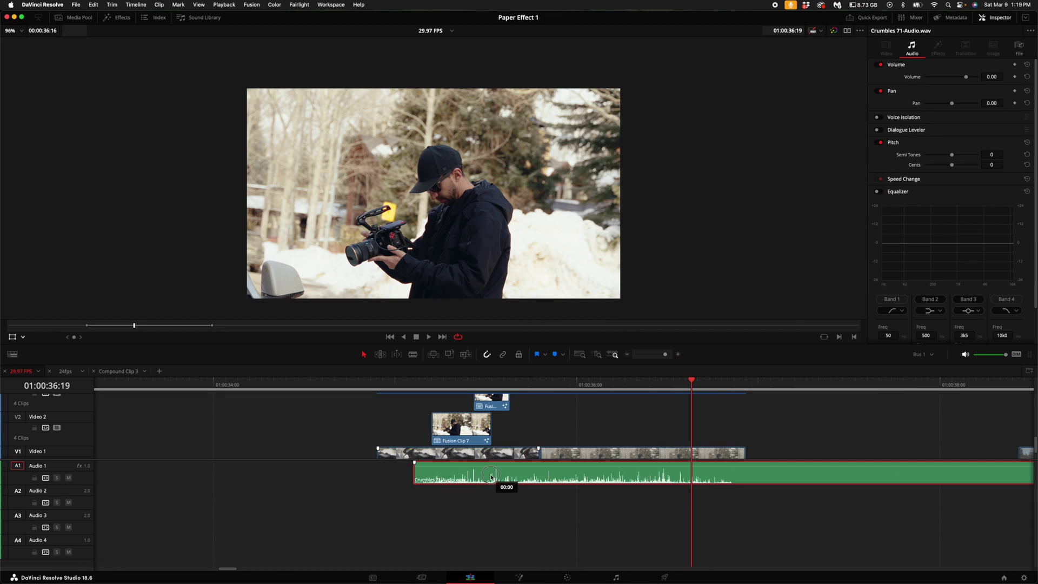
left_click_drag(416, 470, 437, 472)
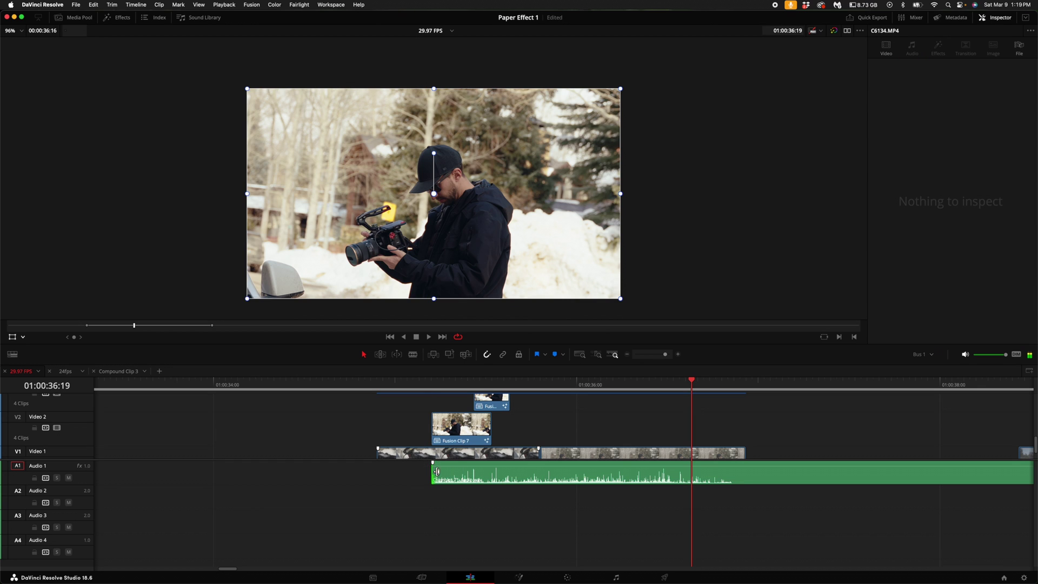
left_click(431, 384)
Delete the crumble sound's unwanted tail so it lasts only through the transition.
scroll(526, 449, "up", 3)
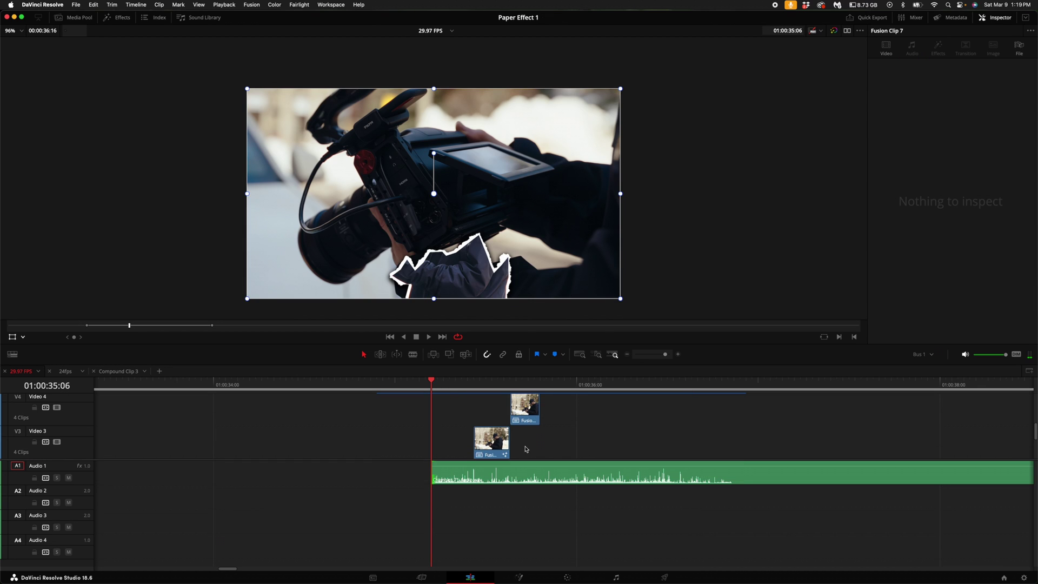
left_click(565, 480)
key("BackSpace")
scroll(542, 438, "down", 3)
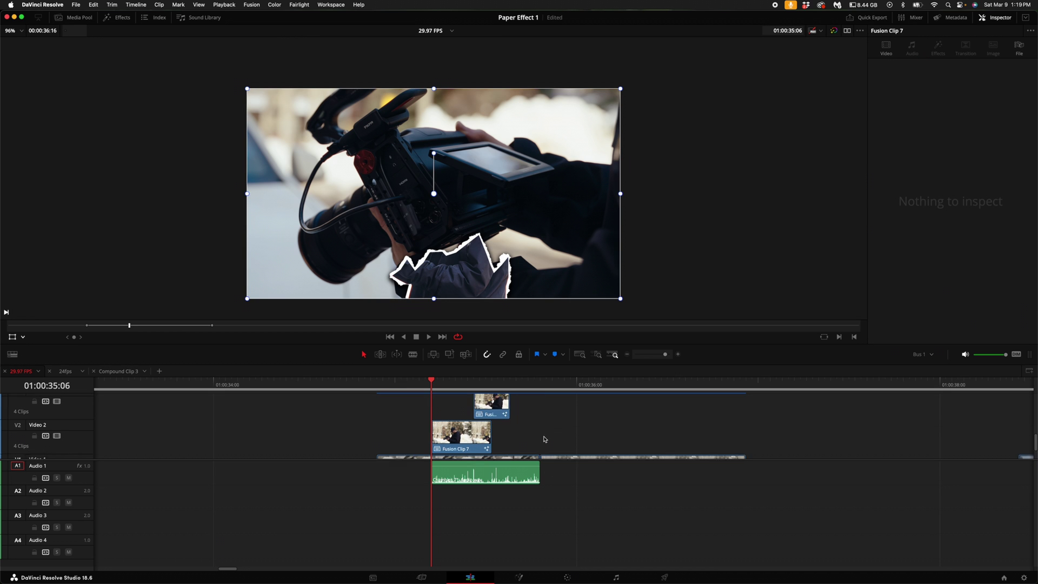